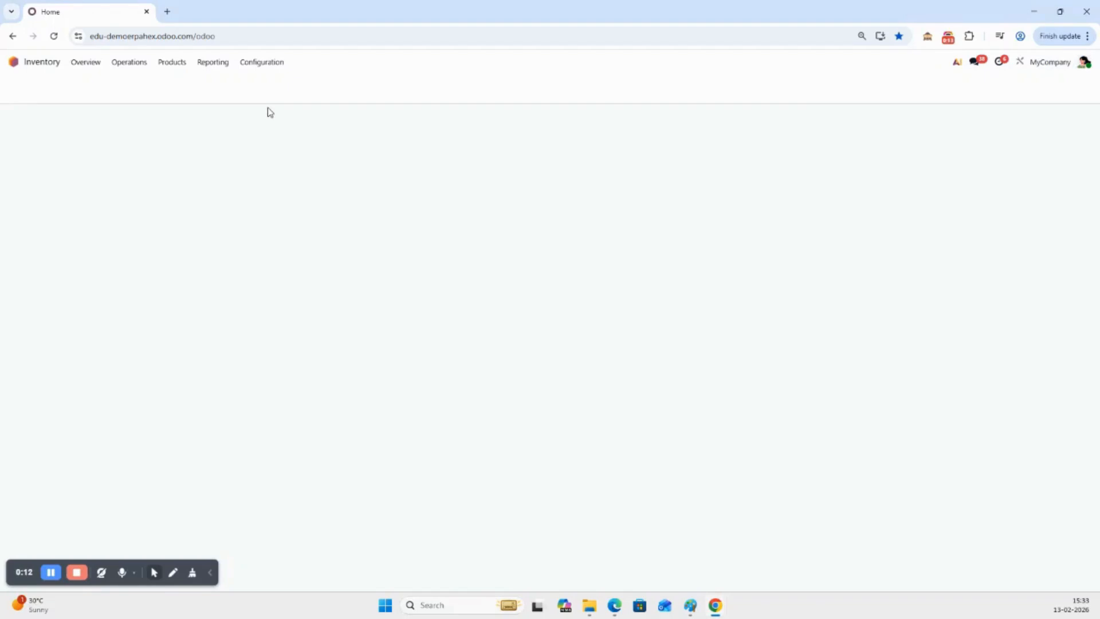
Bring up the list of goods products in Inventory and open the Stock report
{"action": "left_click", "coordinate": [172, 62]}
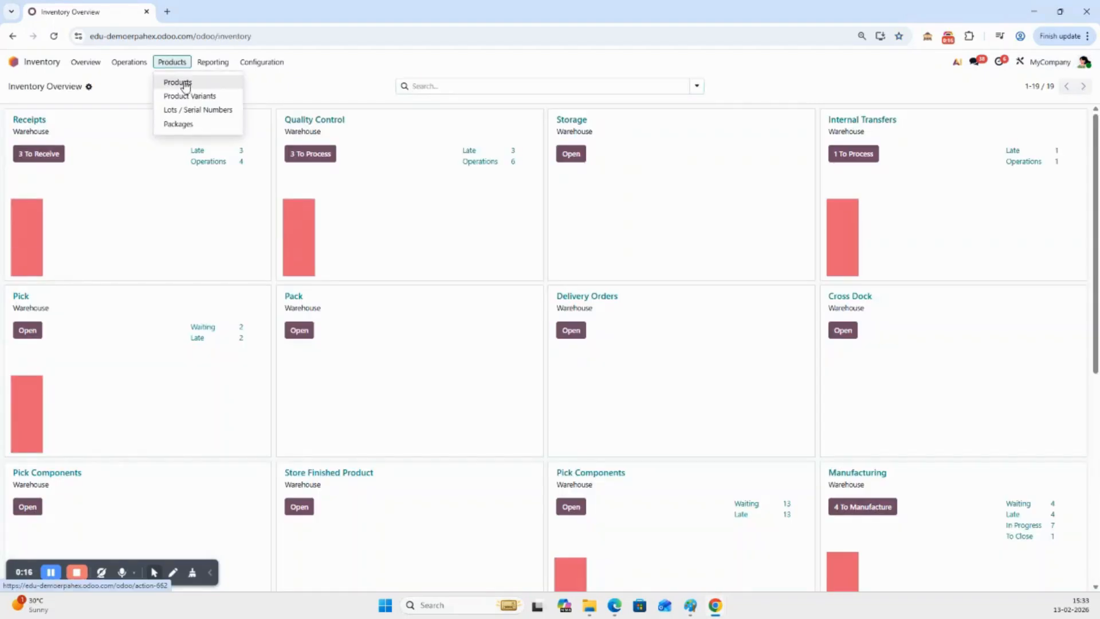
{"action": "left_click", "coordinate": [185, 83]}
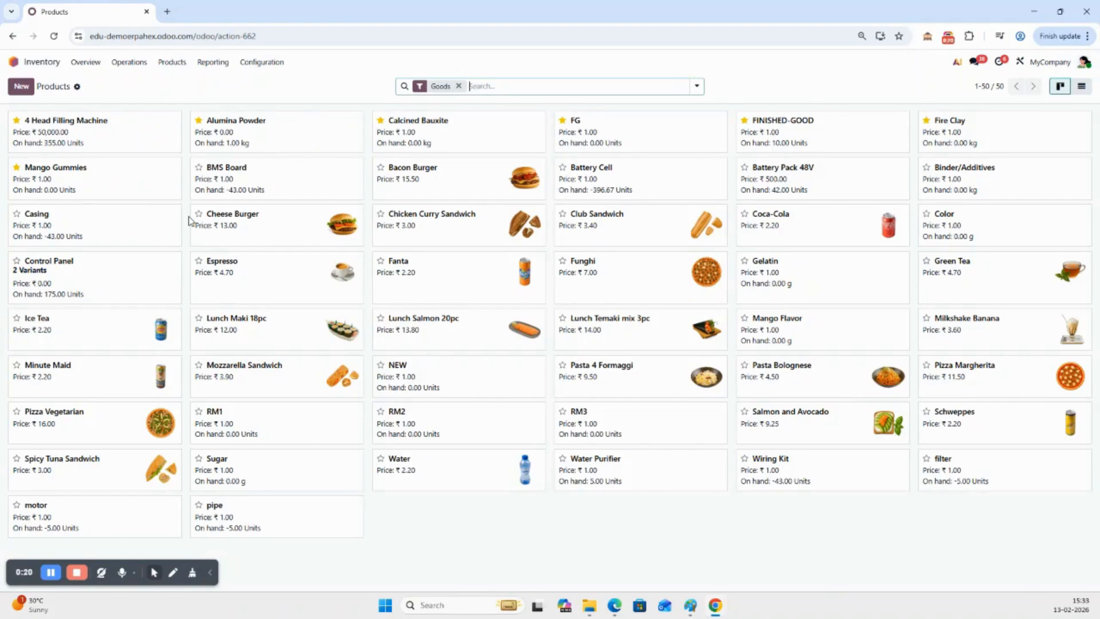
{"action": "left_click", "coordinate": [216, 68]}
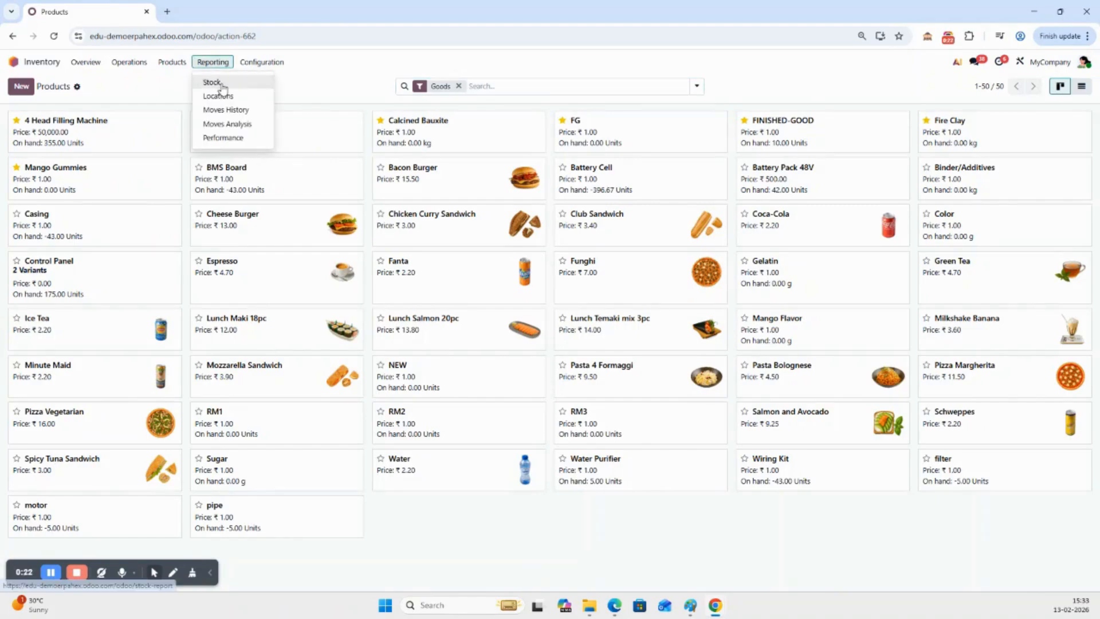
{"action": "left_click", "coordinate": [223, 89]}
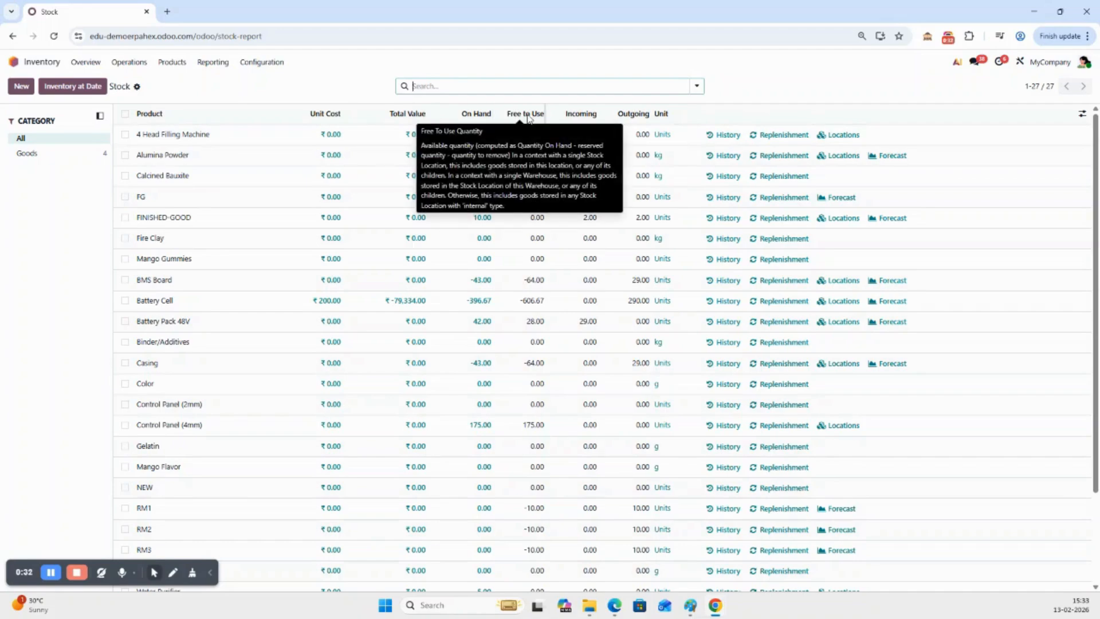
Examine the Incoming and Outgoing quantity columns of the stock report and its available filter and grouping options
{"action": "mouse_move", "coordinate": [584, 116]}
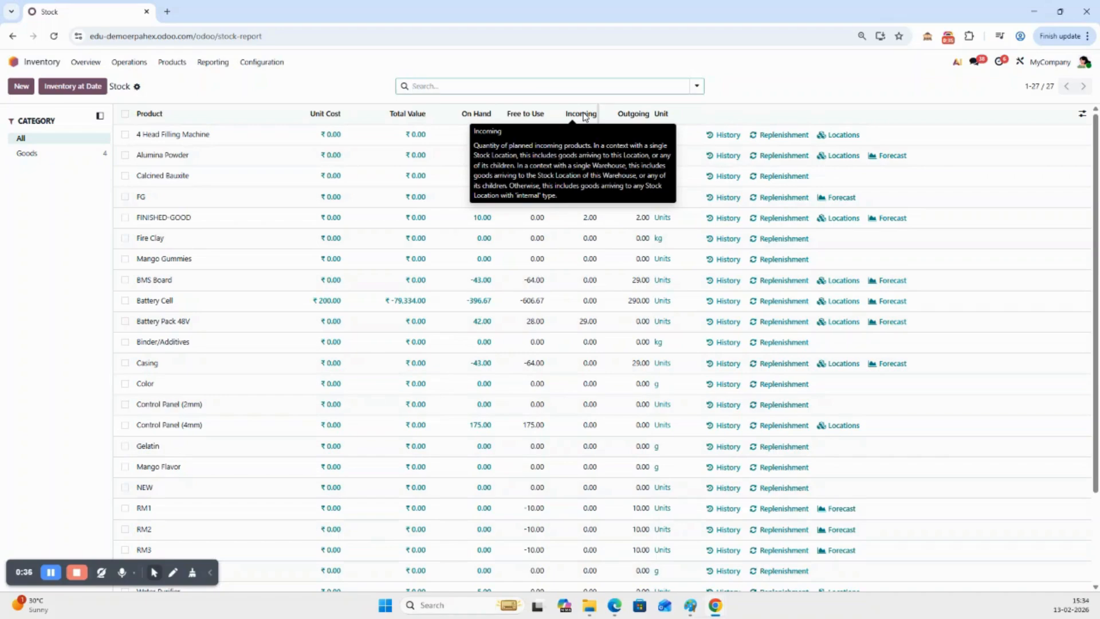
{"action": "mouse_move", "coordinate": [638, 116]}
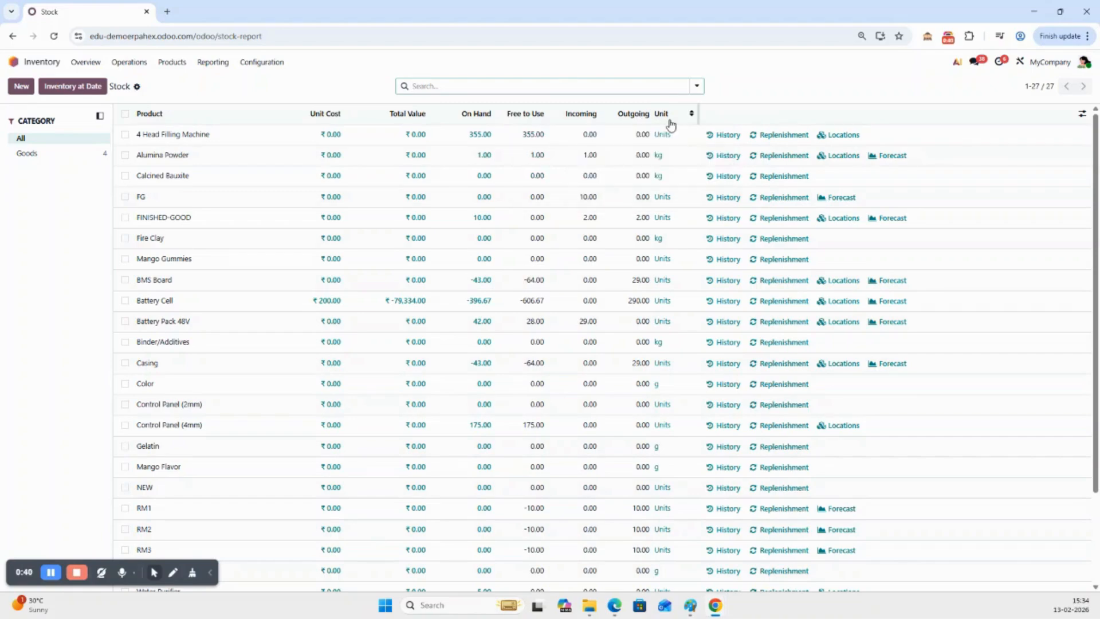
{"action": "left_click", "coordinate": [443, 86]}
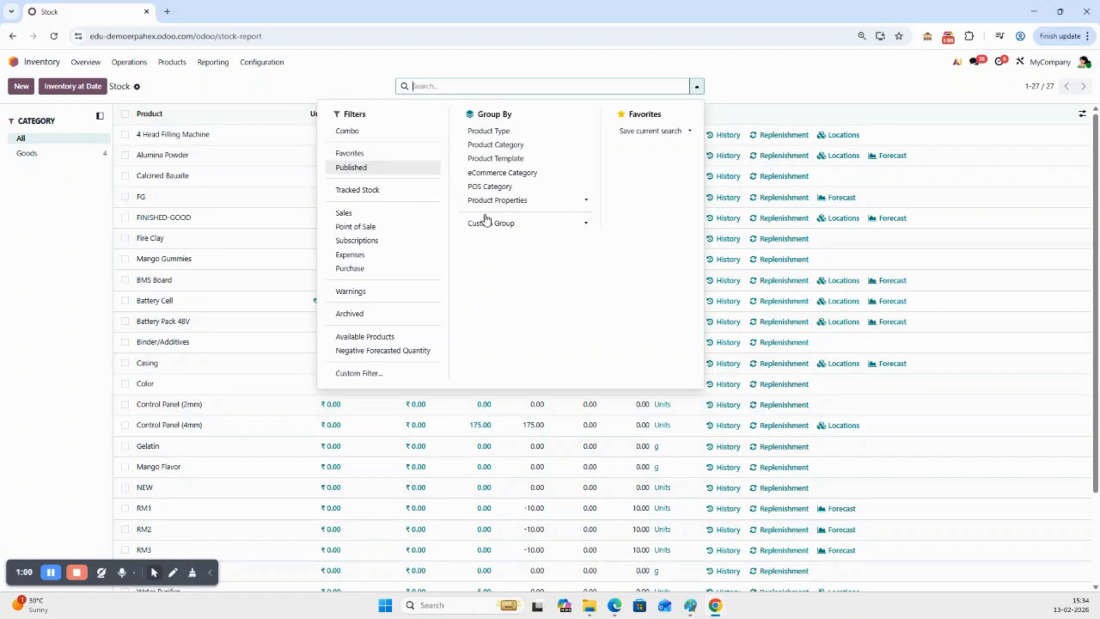
{"action": "left_click", "coordinate": [339, 84]}
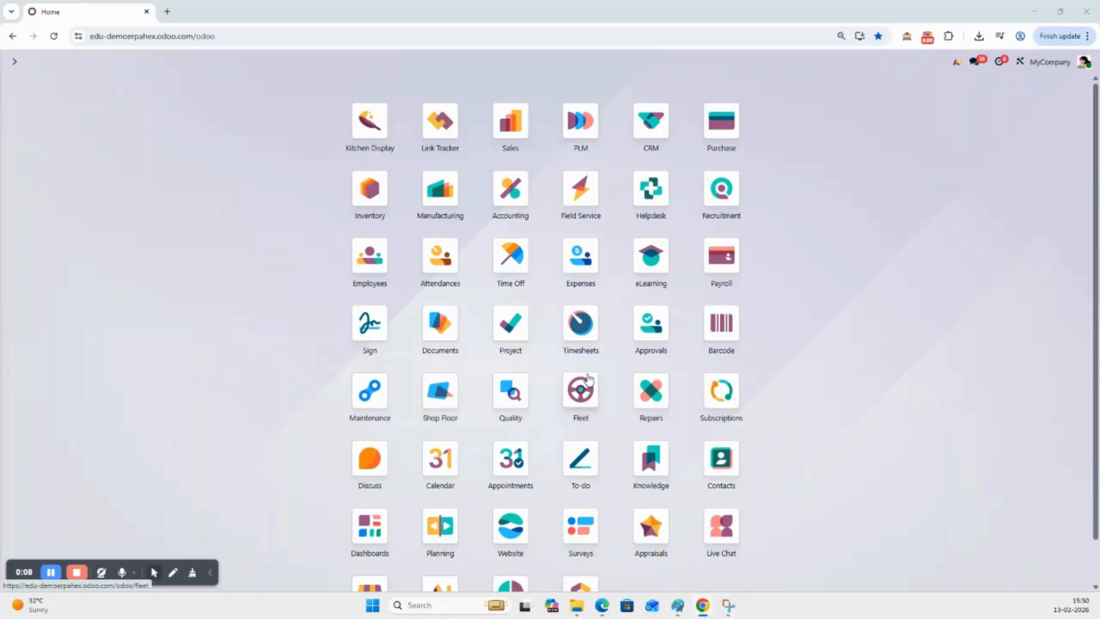
Open the 4 Head Filling Machine product record from the Inventory product list
{"action": "left_click", "coordinate": [373, 192]}
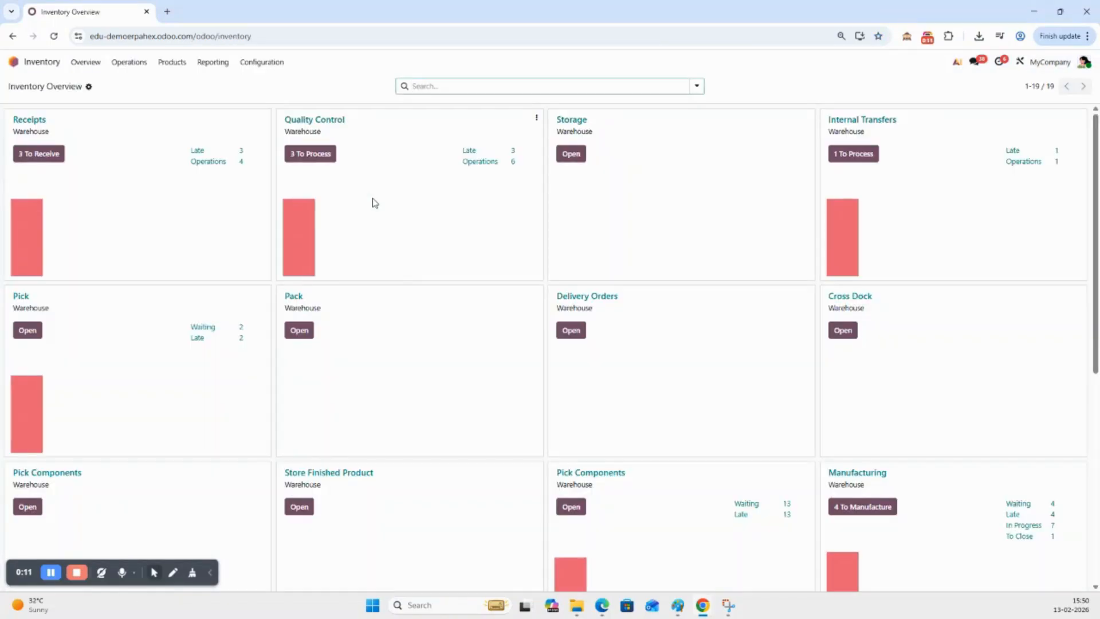
{"action": "left_click", "coordinate": [171, 63]}
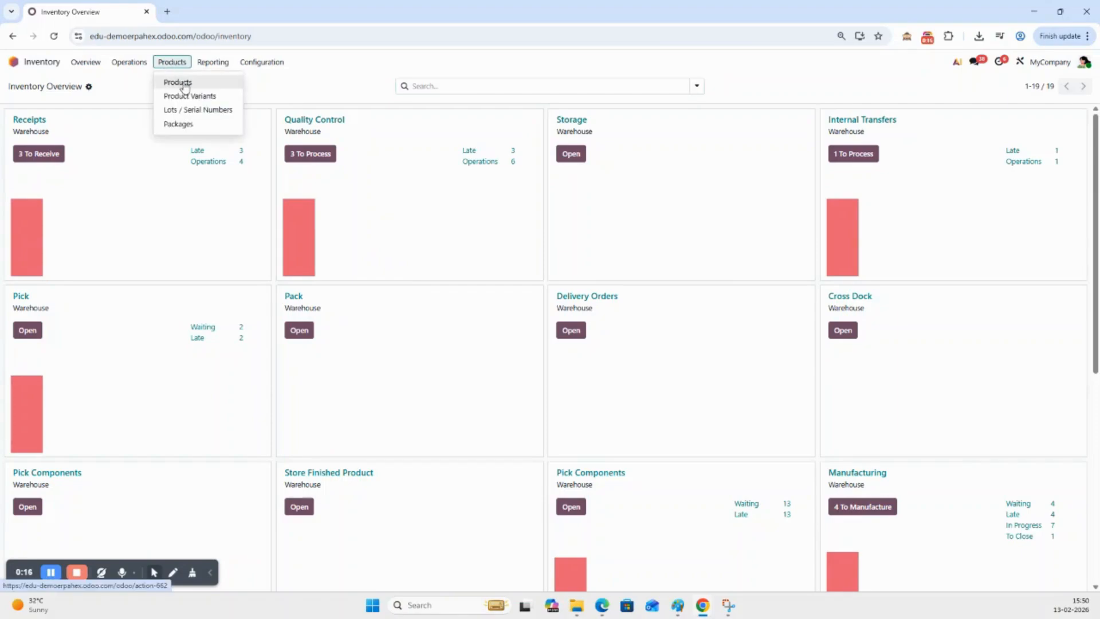
{"action": "left_click", "coordinate": [184, 86]}
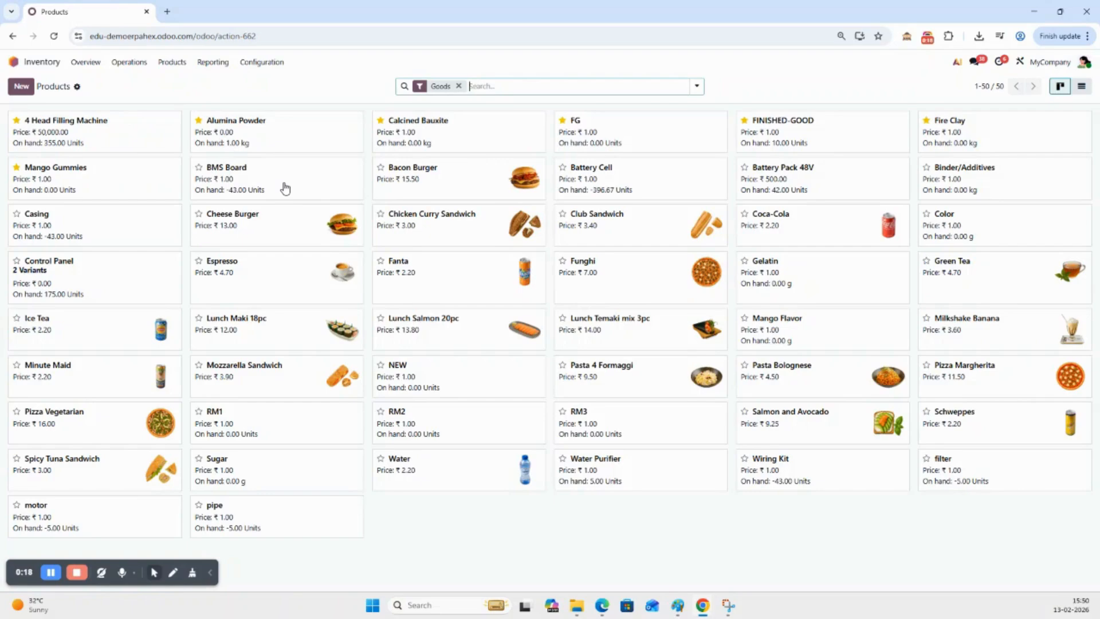
{"action": "left_click", "coordinate": [140, 136]}
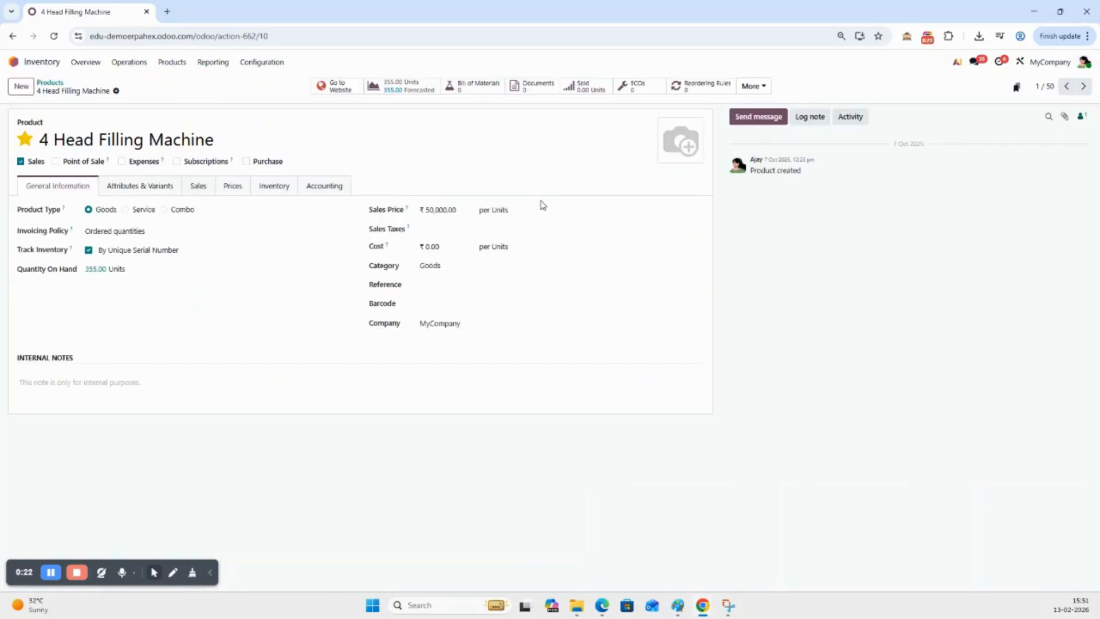
Start a new reordering rule for the 4 Head Filling Machine and review its route and trigger options
{"action": "left_click", "coordinate": [700, 88]}
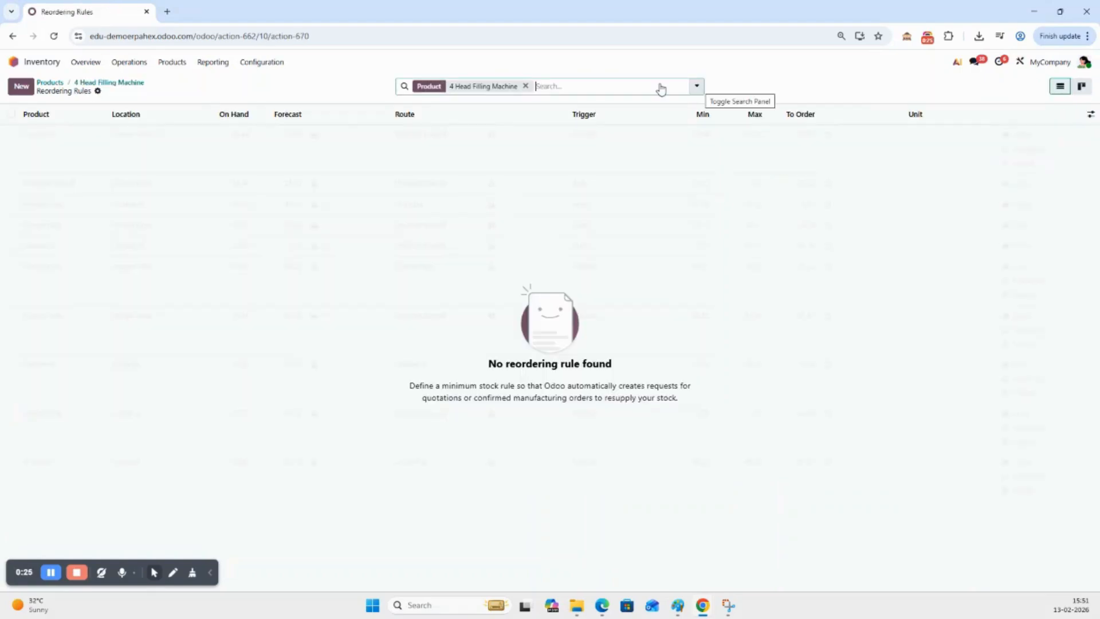
{"action": "left_click", "coordinate": [22, 87]}
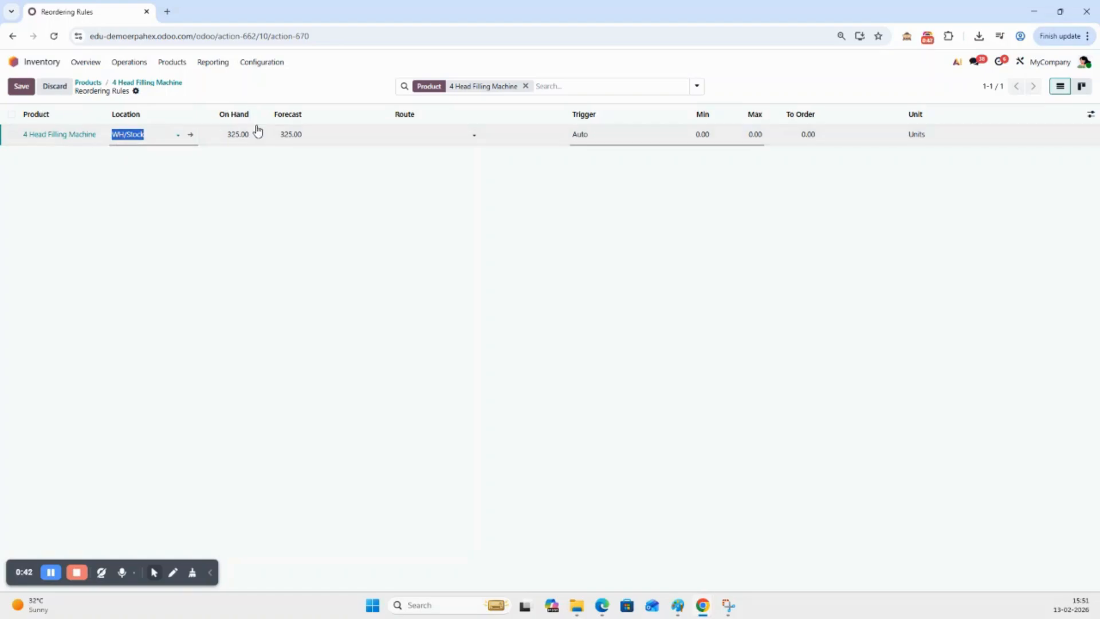
{"action": "left_click", "coordinate": [427, 134]}
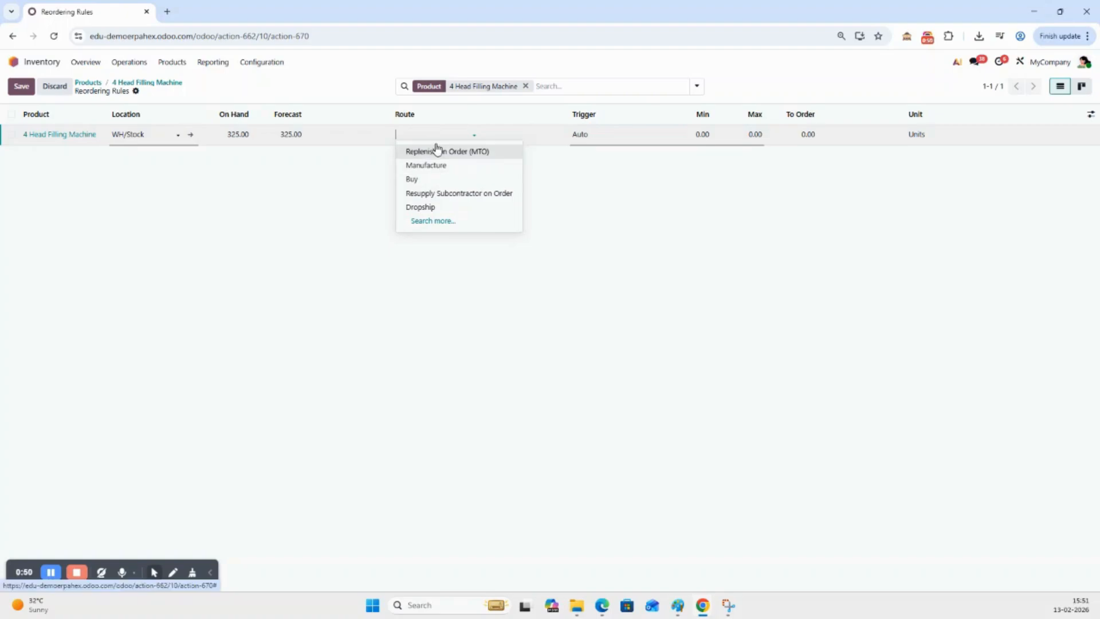
{"action": "left_click", "coordinate": [614, 137]}
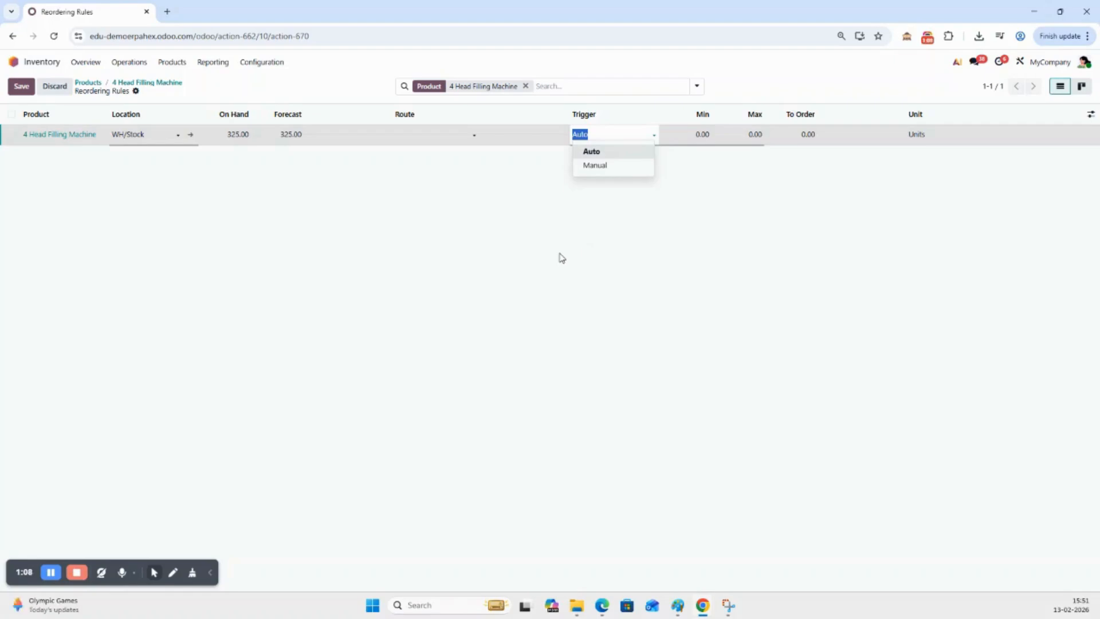
{"action": "left_click", "coordinate": [551, 271]}
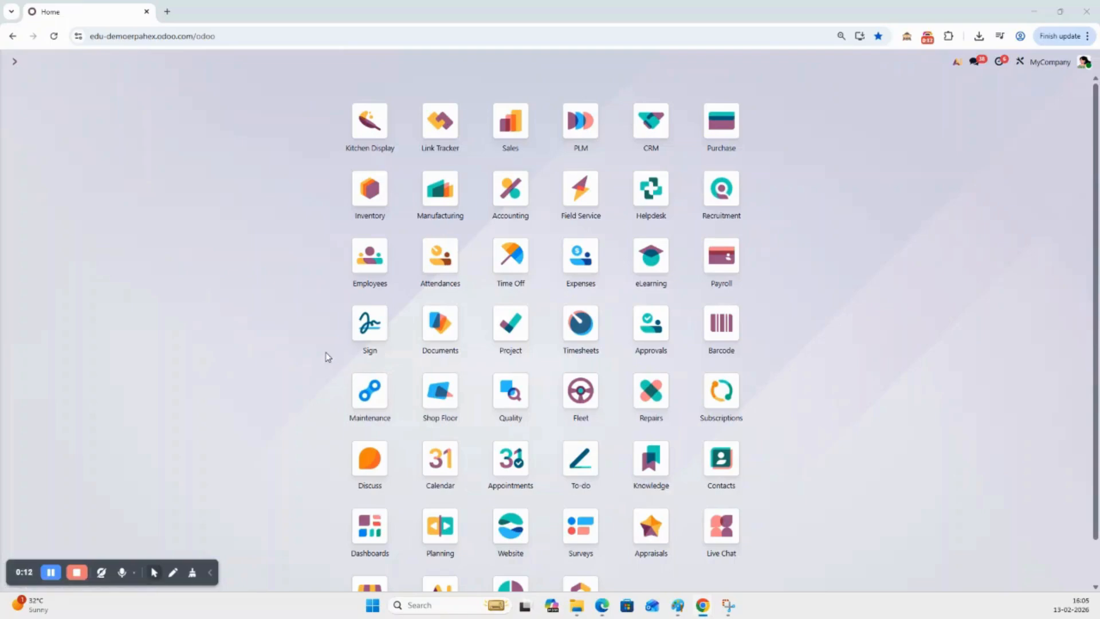
Open the Alumina Powder product record from the Inventory product list
{"action": "left_click", "coordinate": [372, 196]}
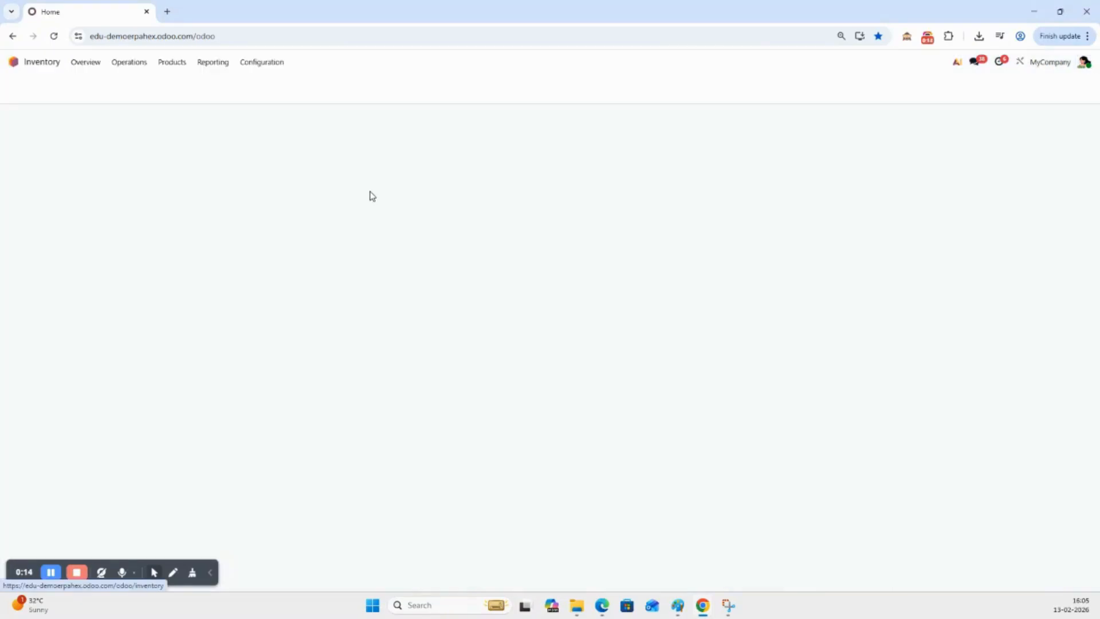
{"action": "left_click", "coordinate": [177, 64]}
{"action": "left_click", "coordinate": [185, 83]}
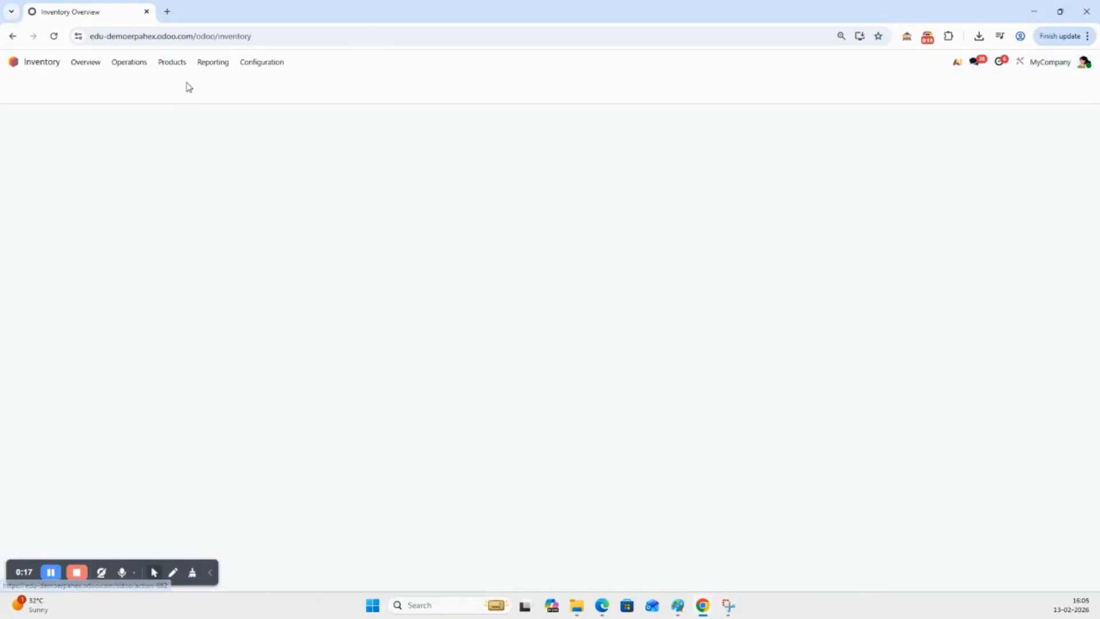
{"action": "left_click", "coordinate": [284, 128]}
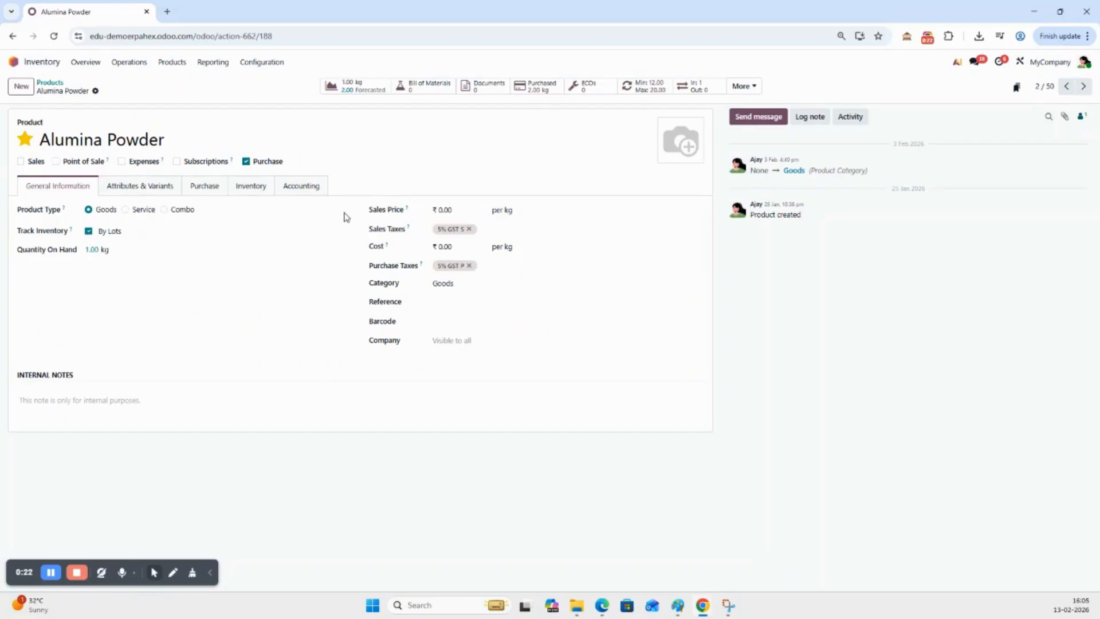
Examine the Alumina Powder reordering rule, return to the product record and open its purchase details
{"action": "left_click", "coordinate": [645, 90]}
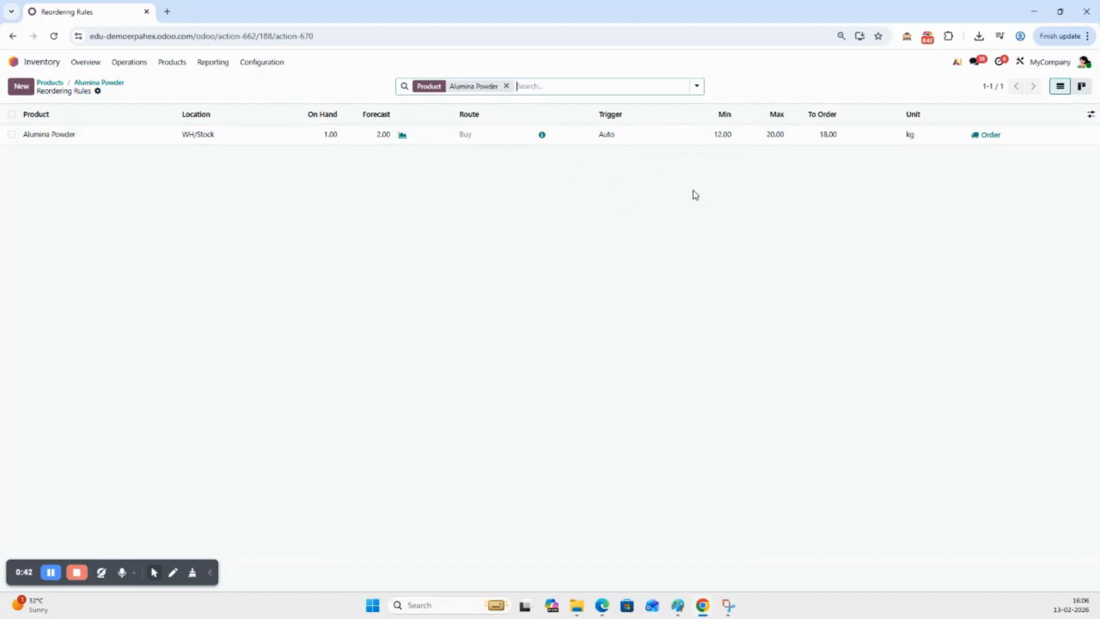
{"action": "left_click", "coordinate": [104, 83]}
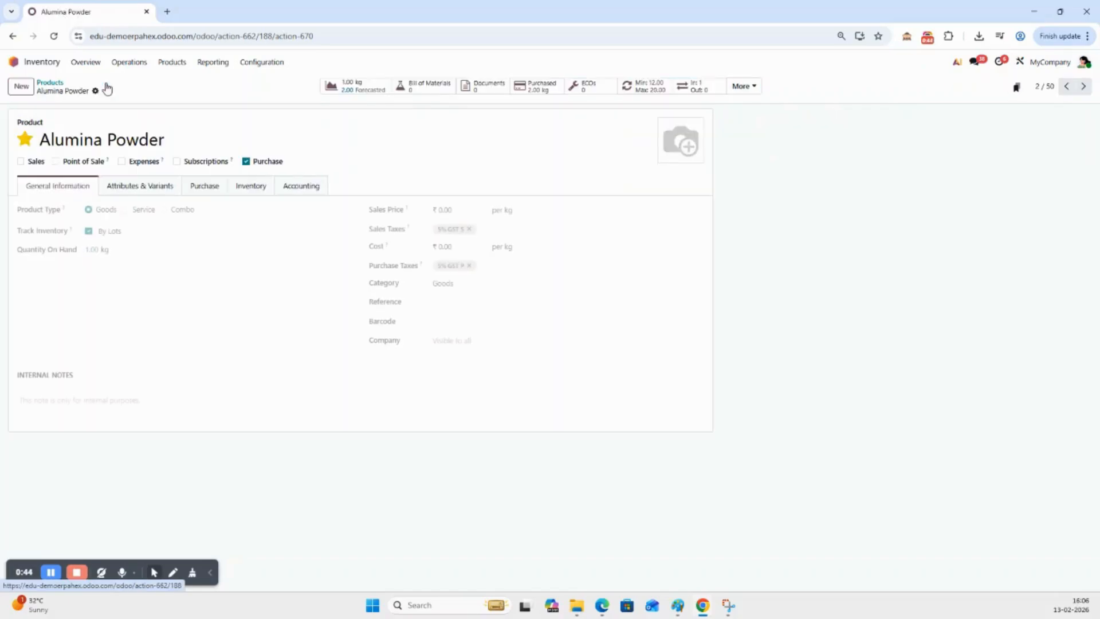
{"action": "left_click", "coordinate": [206, 191]}
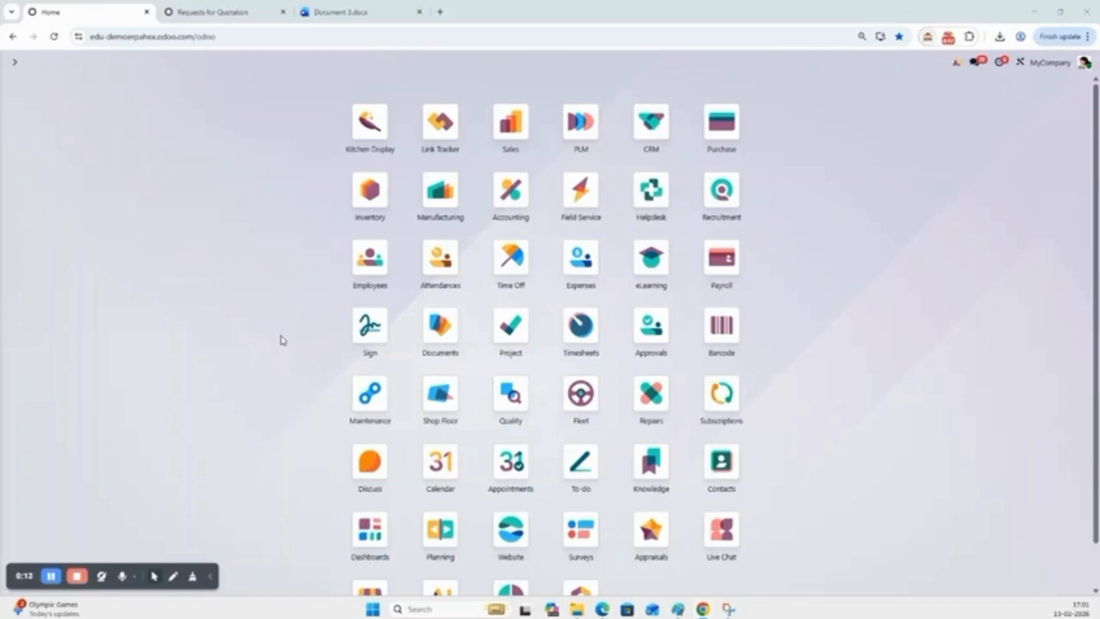
Create a manufacturing order in Manufacturing for the product Mango Gummies and confirm it
{"action": "left_click", "coordinate": [433, 198]}
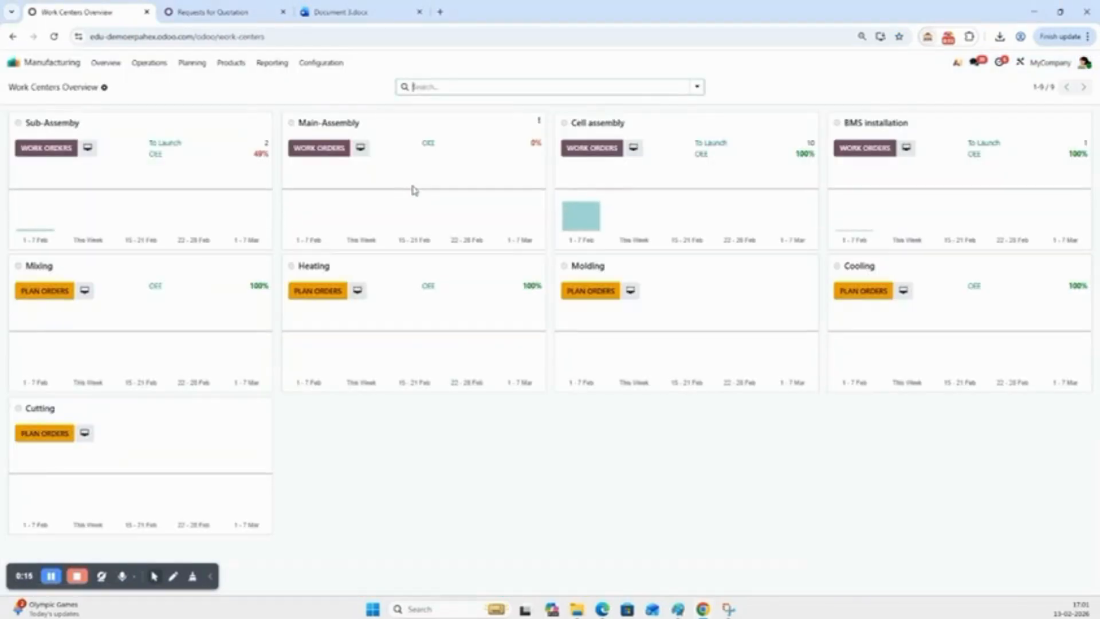
{"action": "left_click", "coordinate": [152, 68]}
{"action": "left_click", "coordinate": [164, 83]}
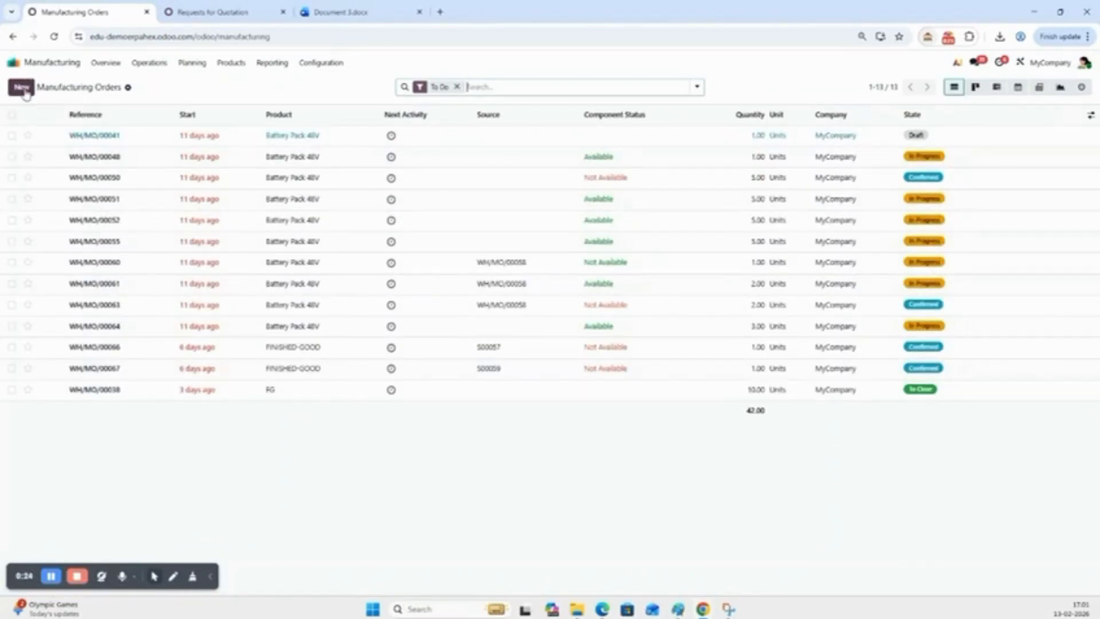
{"action": "left_click", "coordinate": [22, 88]}
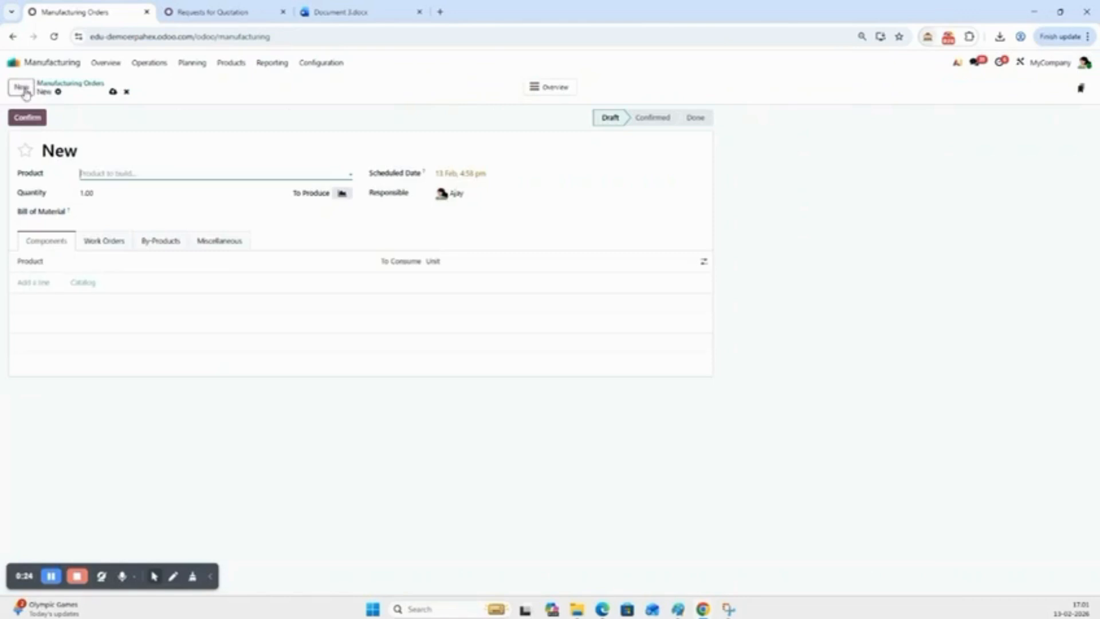
{"action": "left_click", "coordinate": [121, 172]}
{"action": "left_click", "coordinate": [140, 306]}
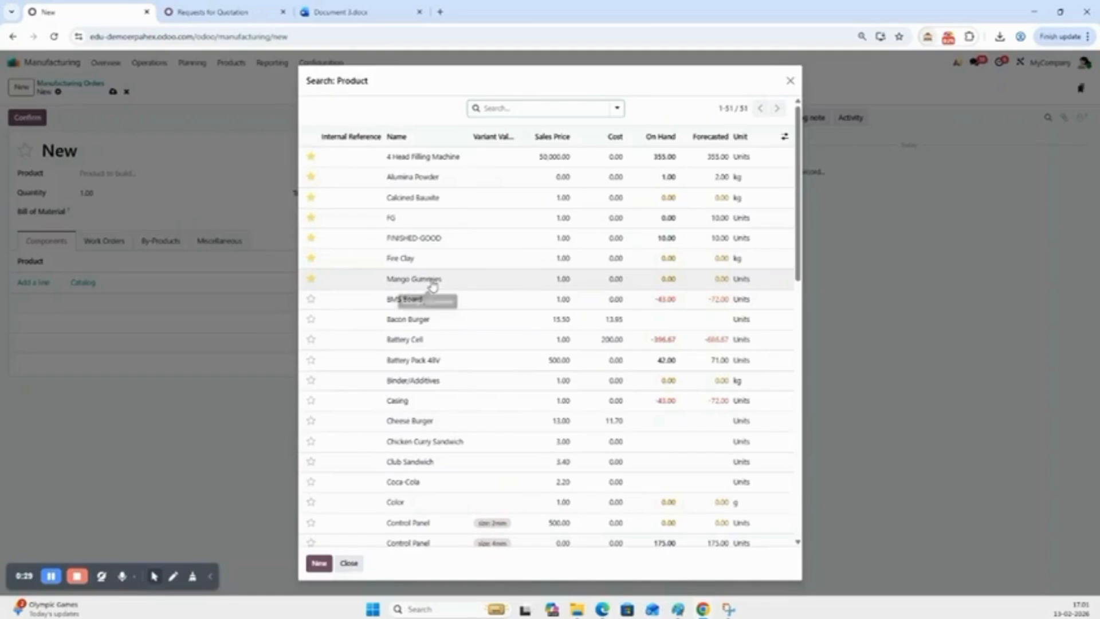
{"action": "left_click", "coordinate": [433, 280]}
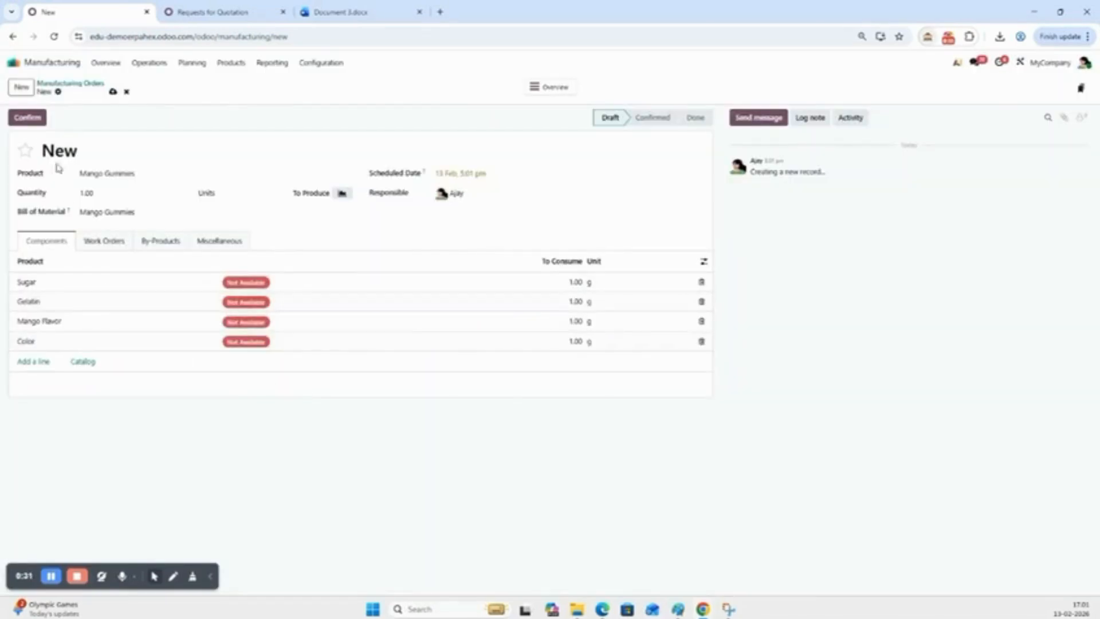
{"action": "left_click", "coordinate": [27, 118]}
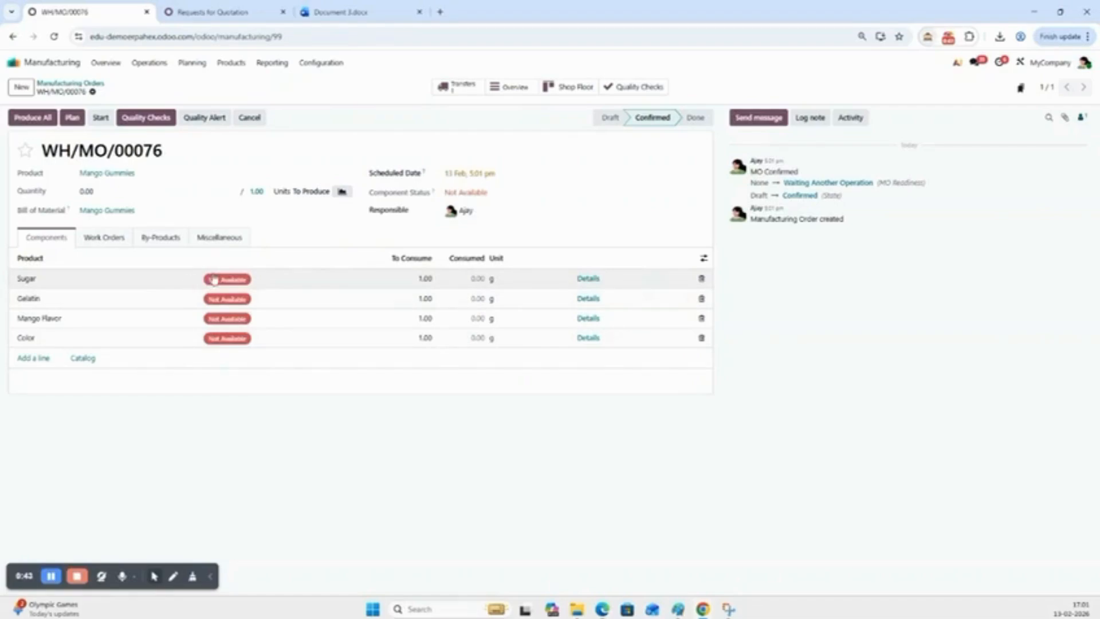
Open the manufacturing order's overview and expand the Sugar, Gelatin, Mango Flavor and Color components
{"action": "left_click", "coordinate": [515, 88]}
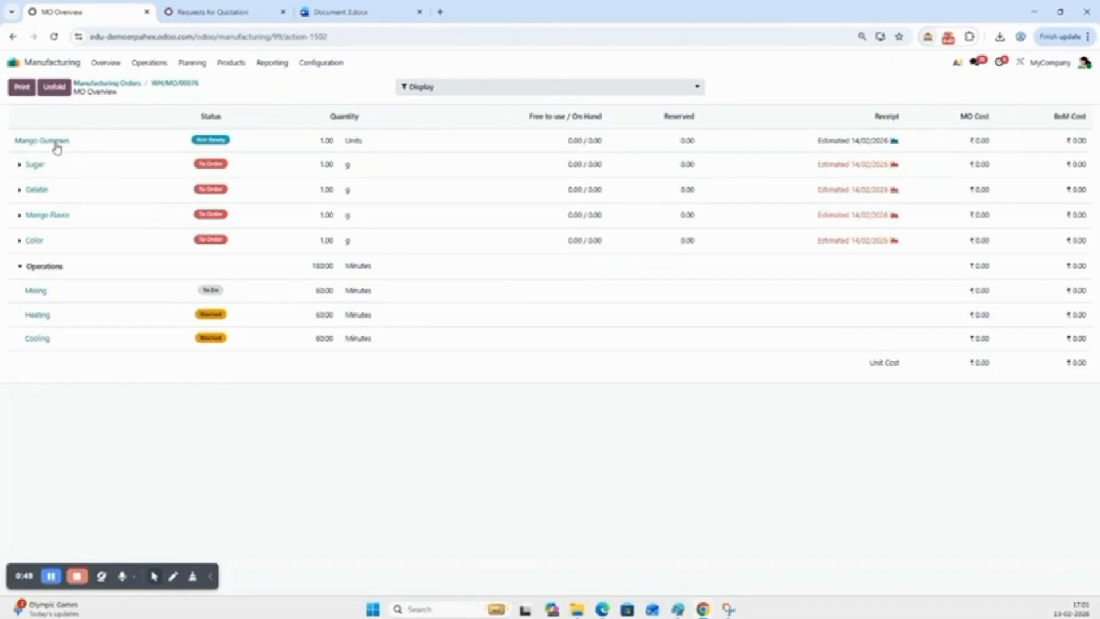
{"action": "left_click", "coordinate": [20, 165]}
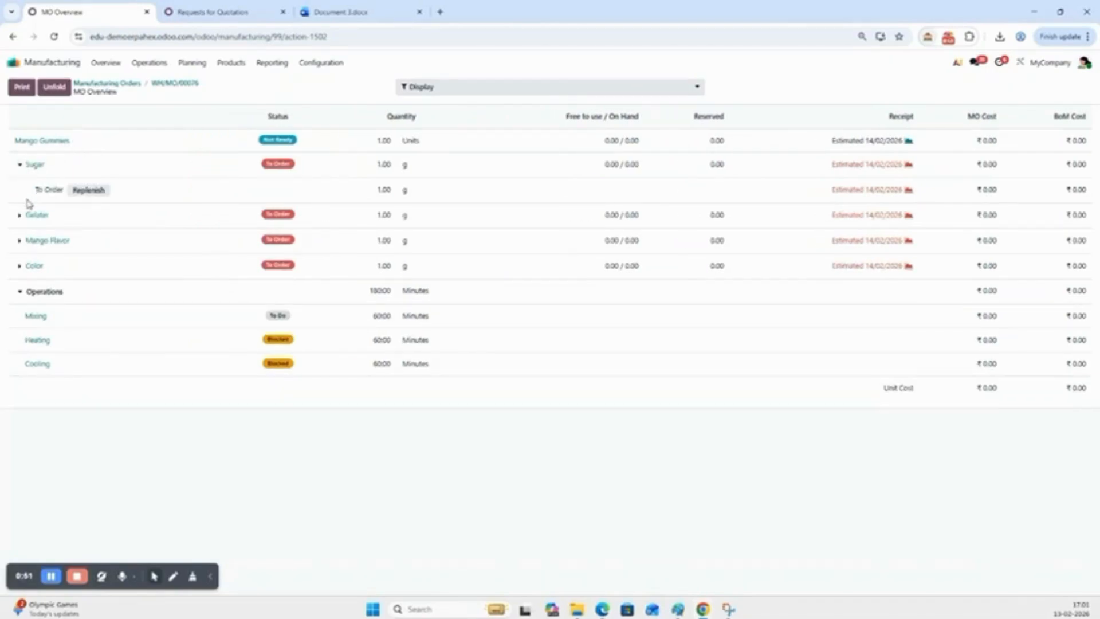
{"action": "left_click", "coordinate": [20, 216]}
{"action": "left_click", "coordinate": [20, 266]}
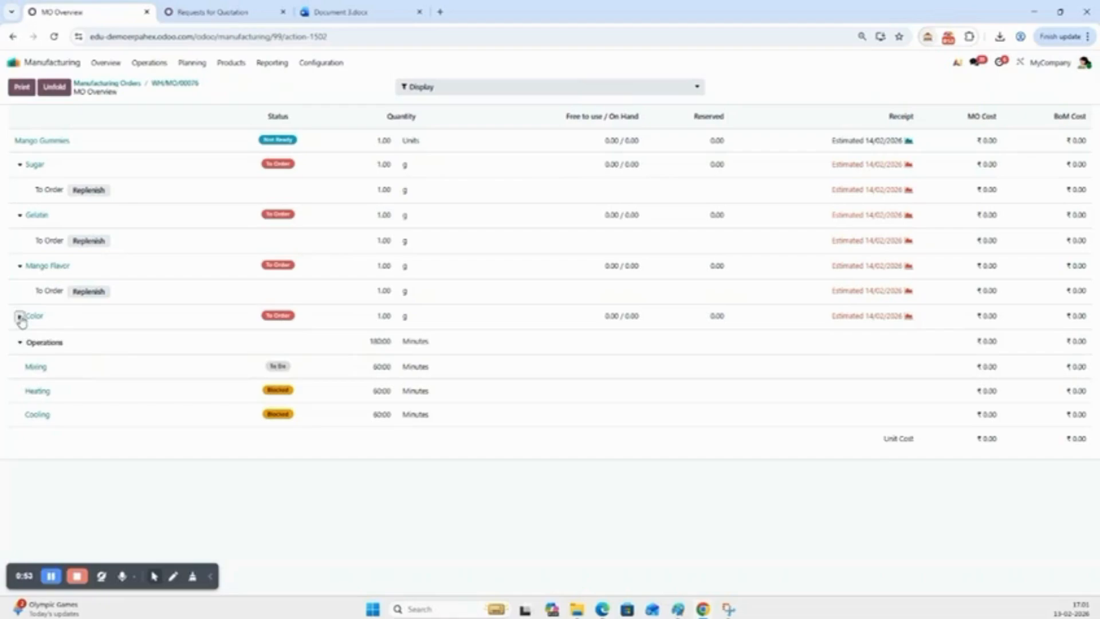
{"action": "left_click", "coordinate": [20, 317]}
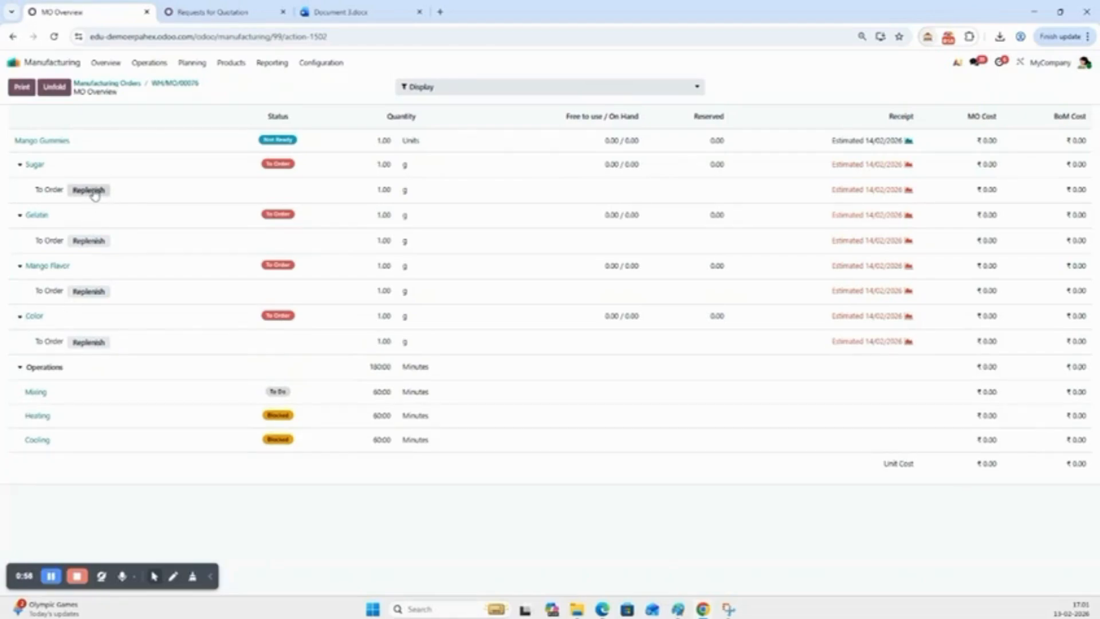
Replenish 1 g of Sugar using the Buy route with vendor ABC
{"action": "left_click", "coordinate": [89, 190]}
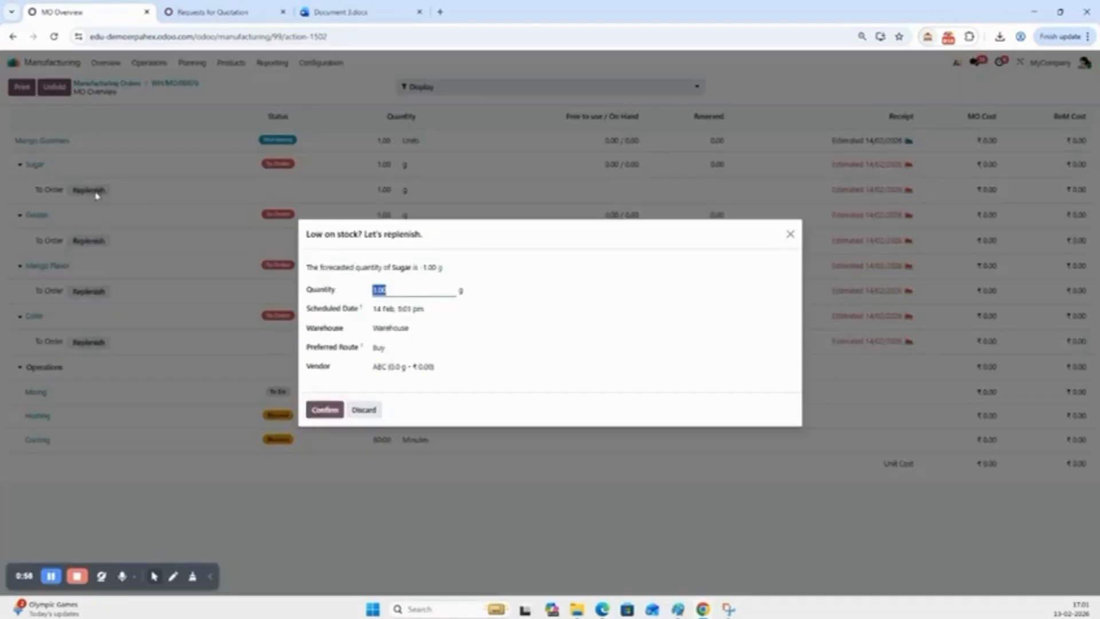
{"action": "left_click", "coordinate": [325, 410]}
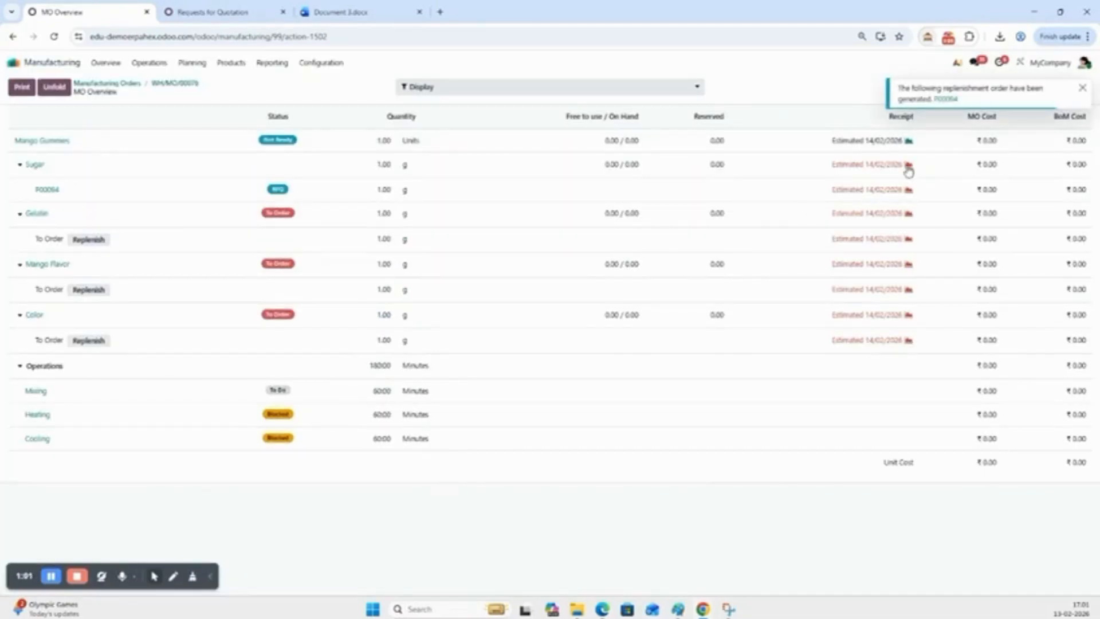
Replenish 1 g each of Gelatin, Mango Flavor and Color using the Buy route with vendor ABC
{"action": "left_click", "coordinate": [88, 240]}
{"action": "left_click", "coordinate": [325, 411]}
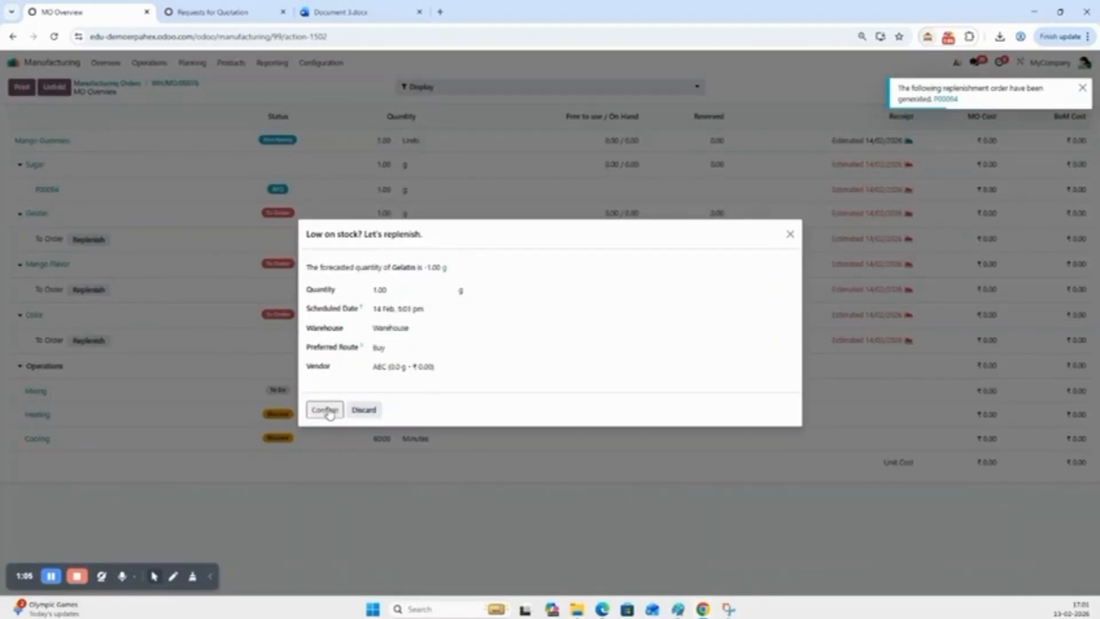
{"action": "left_click", "coordinate": [104, 290]}
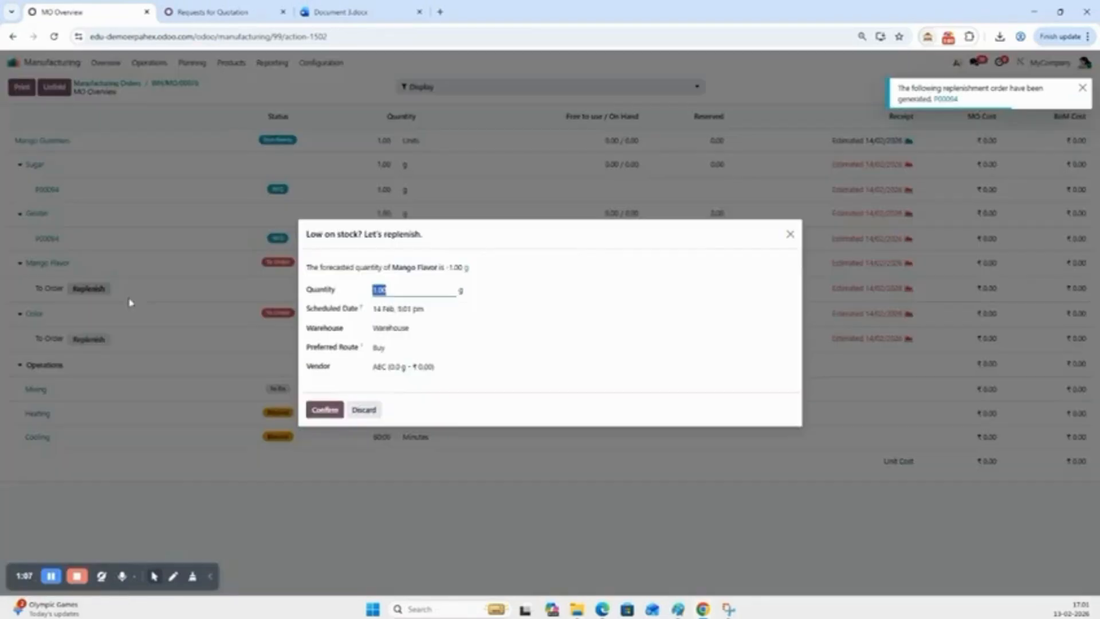
{"action": "left_click", "coordinate": [335, 410]}
{"action": "left_click", "coordinate": [90, 339]}
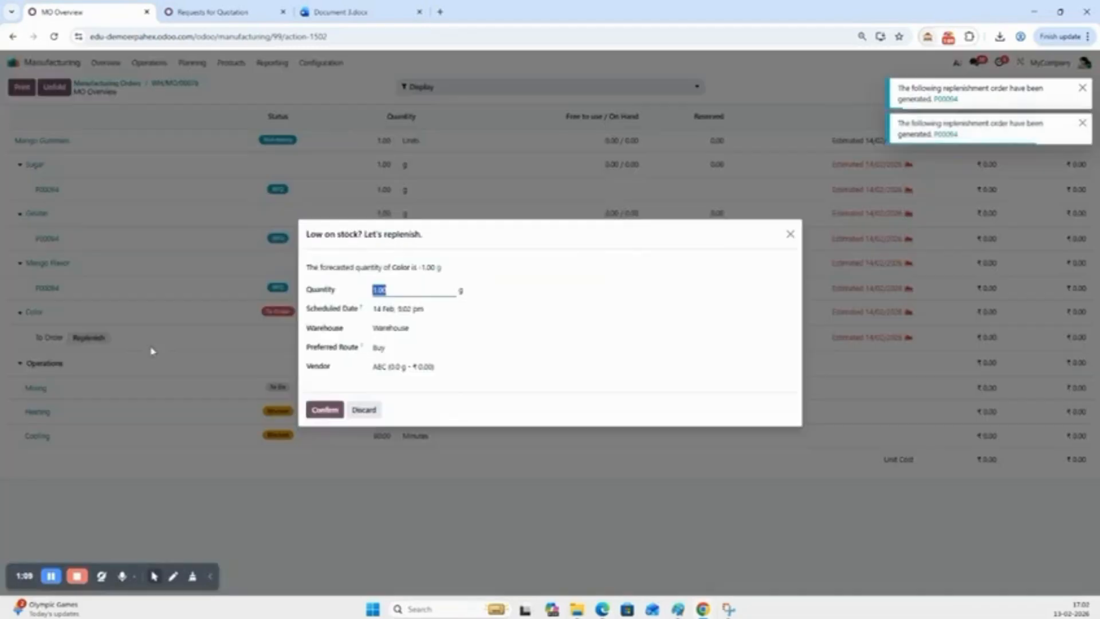
{"action": "left_click", "coordinate": [321, 410]}
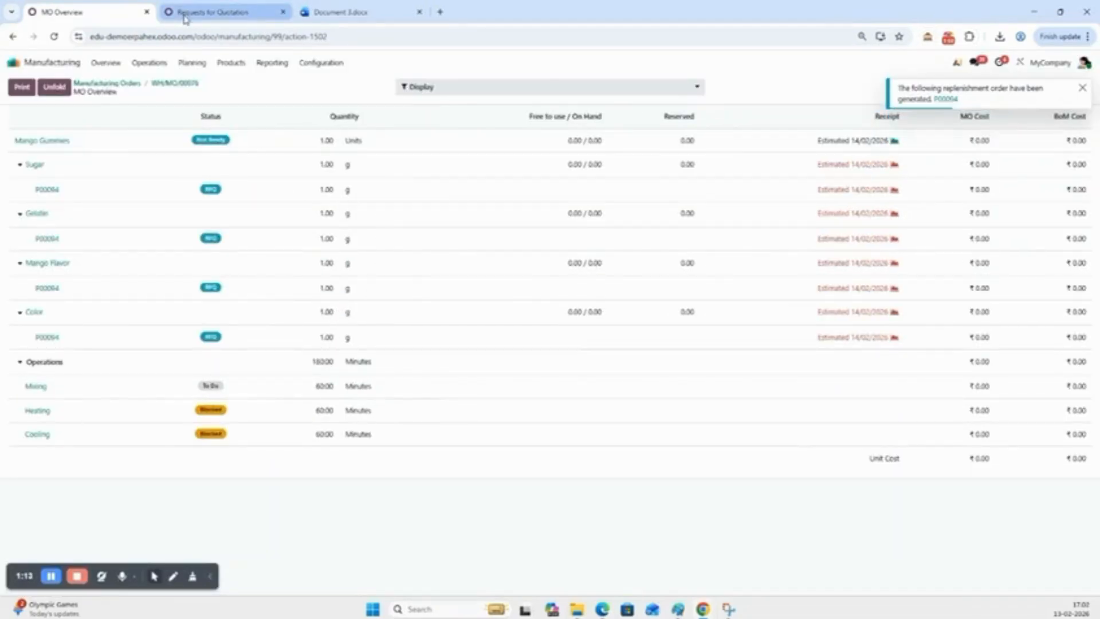
In the other browser tab, open the newest ABC request for quotation in Purchase to review the replenishment order
{"action": "left_click", "coordinate": [184, 18]}
{"action": "left_click", "coordinate": [35, 64]}
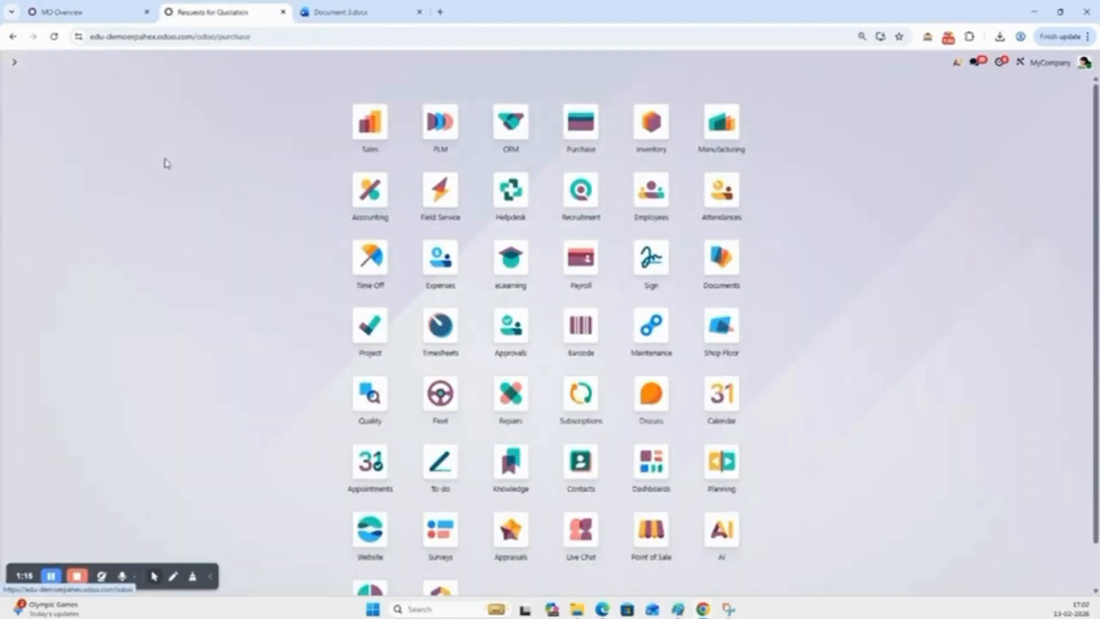
{"action": "left_click", "coordinate": [582, 124]}
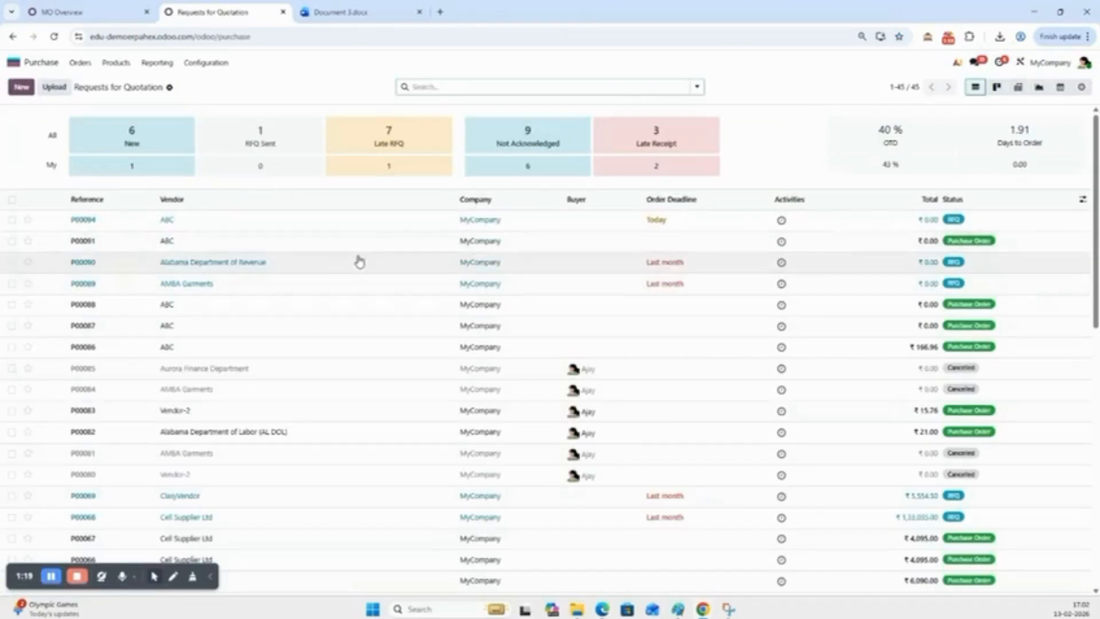
{"action": "left_click", "coordinate": [244, 221]}
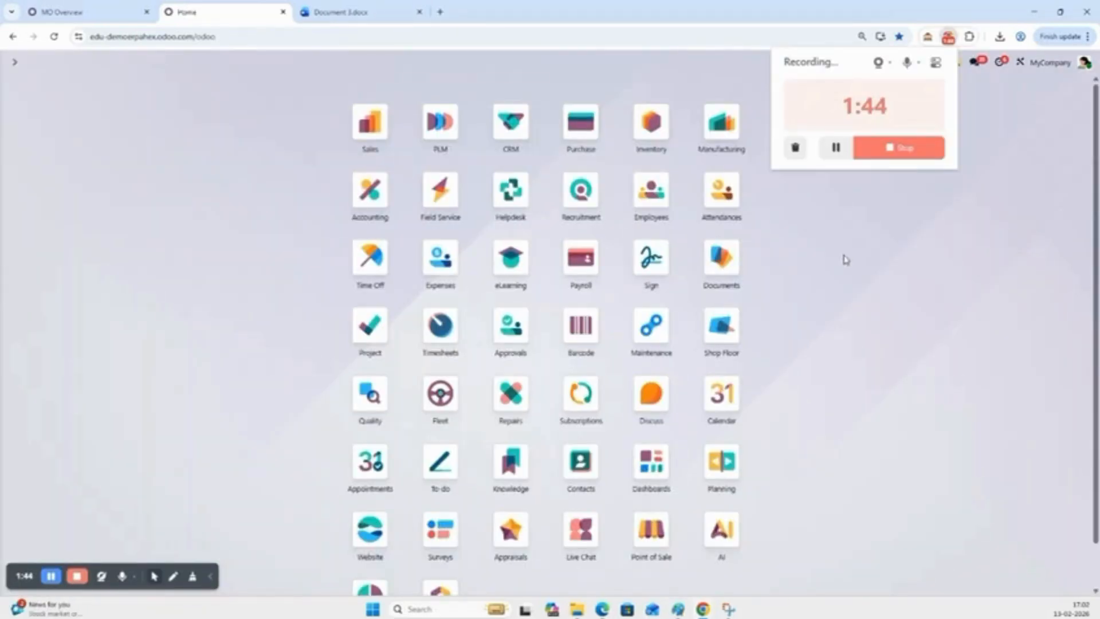
Open the procurement Replenishment list in the Inventory app
{"action": "left_click", "coordinate": [647, 134]}
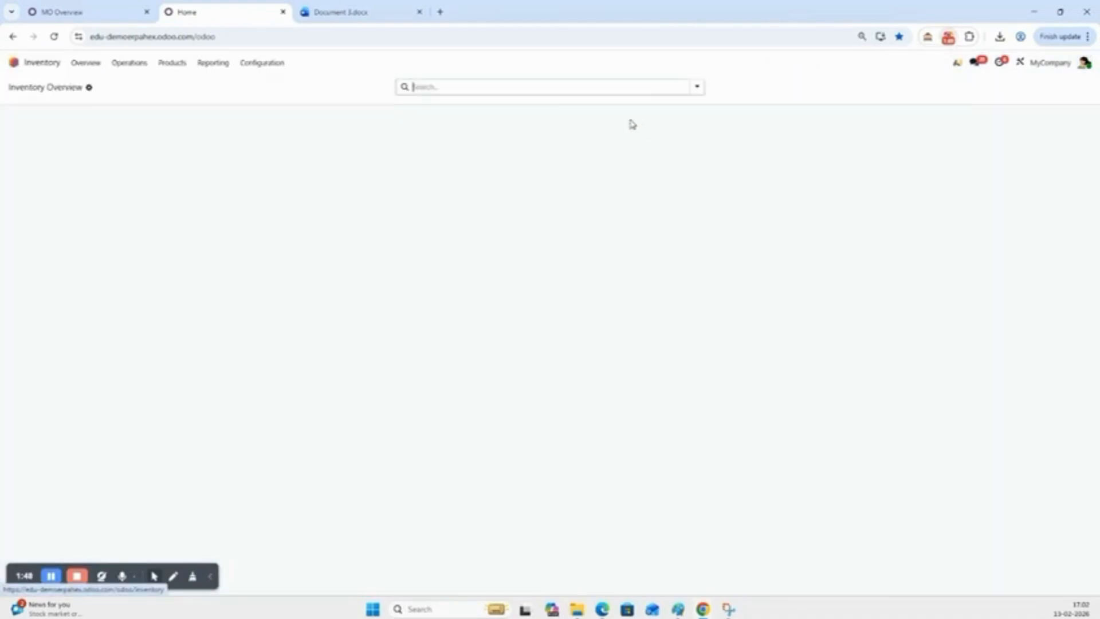
{"action": "left_click", "coordinate": [90, 66]}
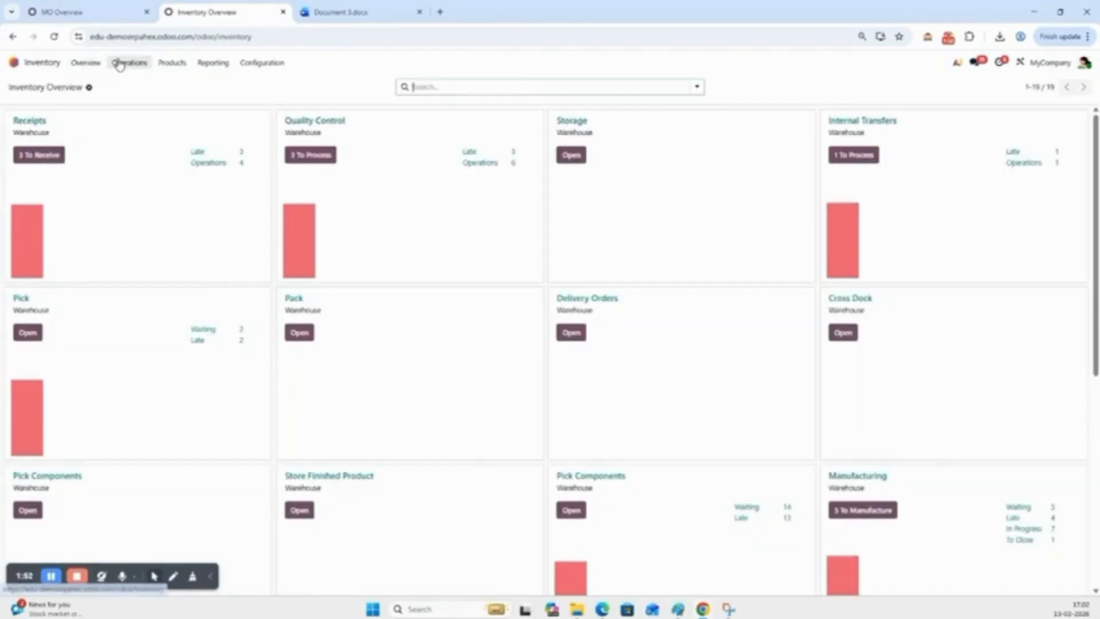
{"action": "left_click", "coordinate": [126, 63]}
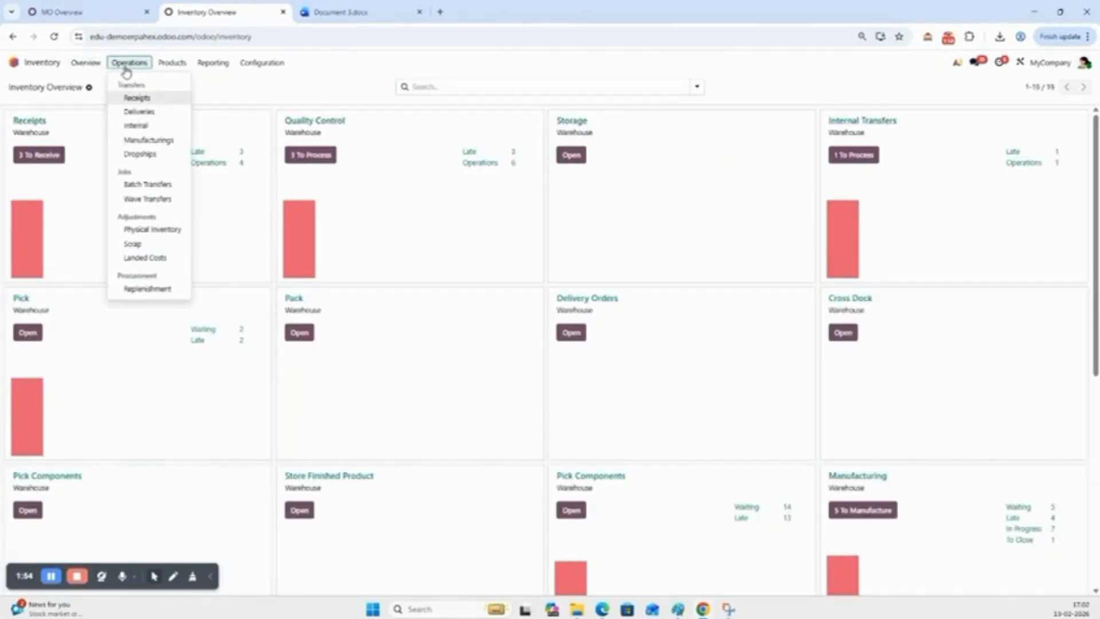
{"action": "left_click", "coordinate": [149, 289]}
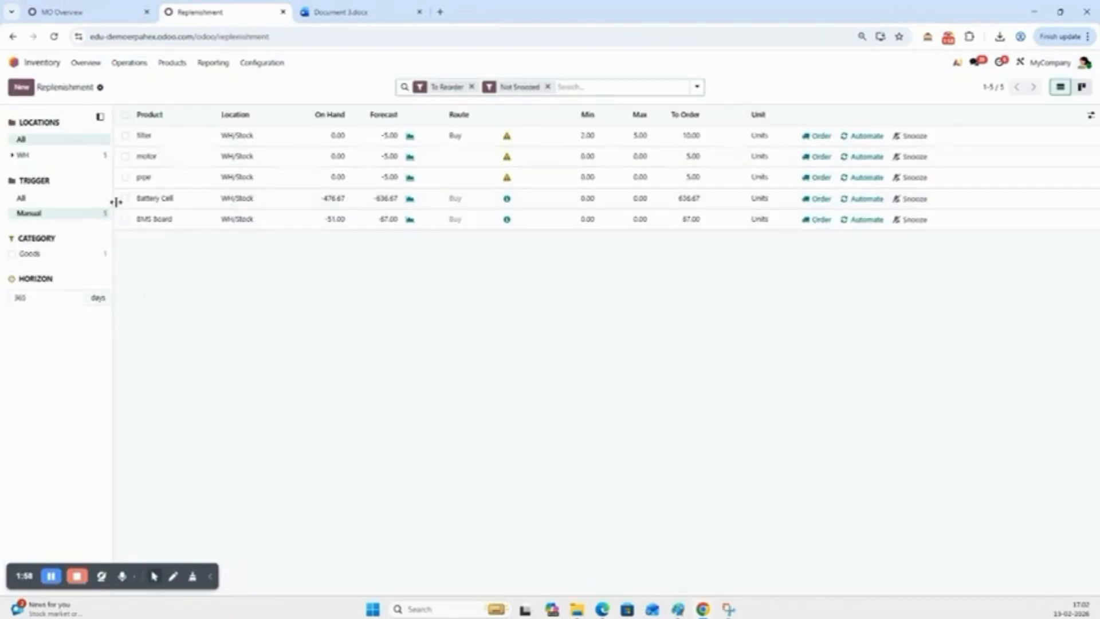
Select the BMS Board replenishment line and open the ordering options for it
{"action": "left_click", "coordinate": [126, 219]}
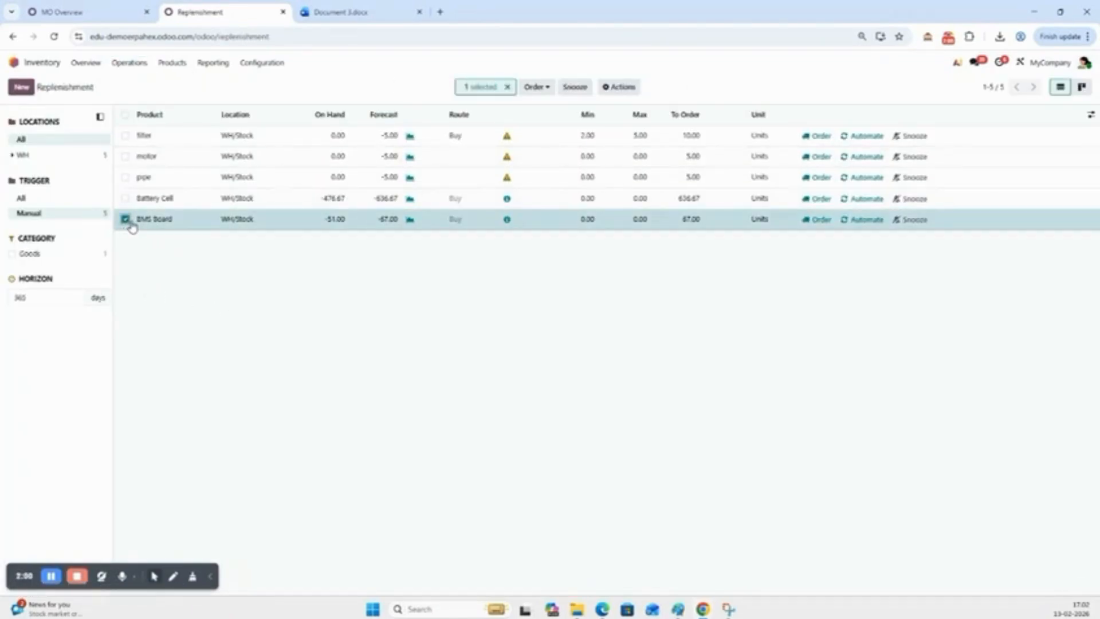
{"action": "left_click", "coordinate": [547, 88]}
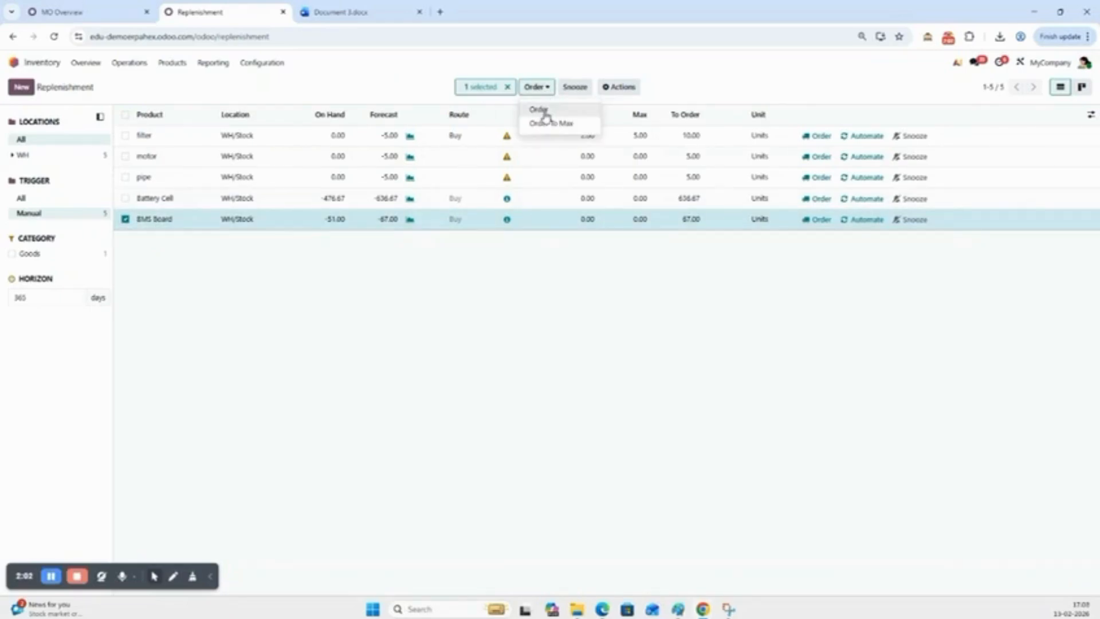